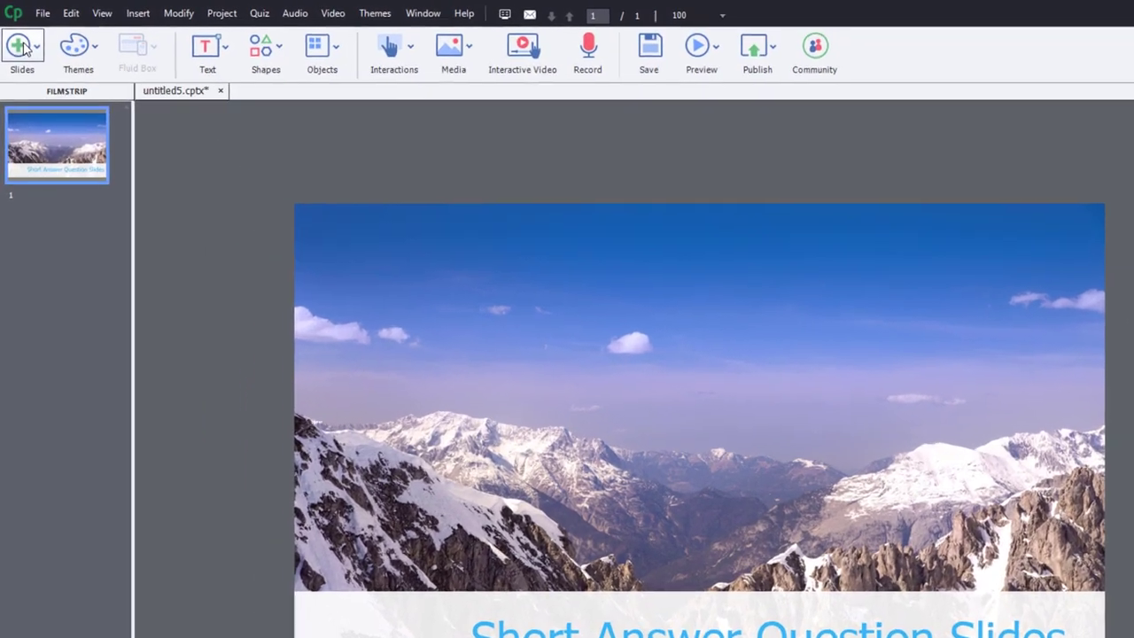
Insert one graded Short Answer question slide with the question "What street in New York City is known for live musical theater?"
click(24, 48)
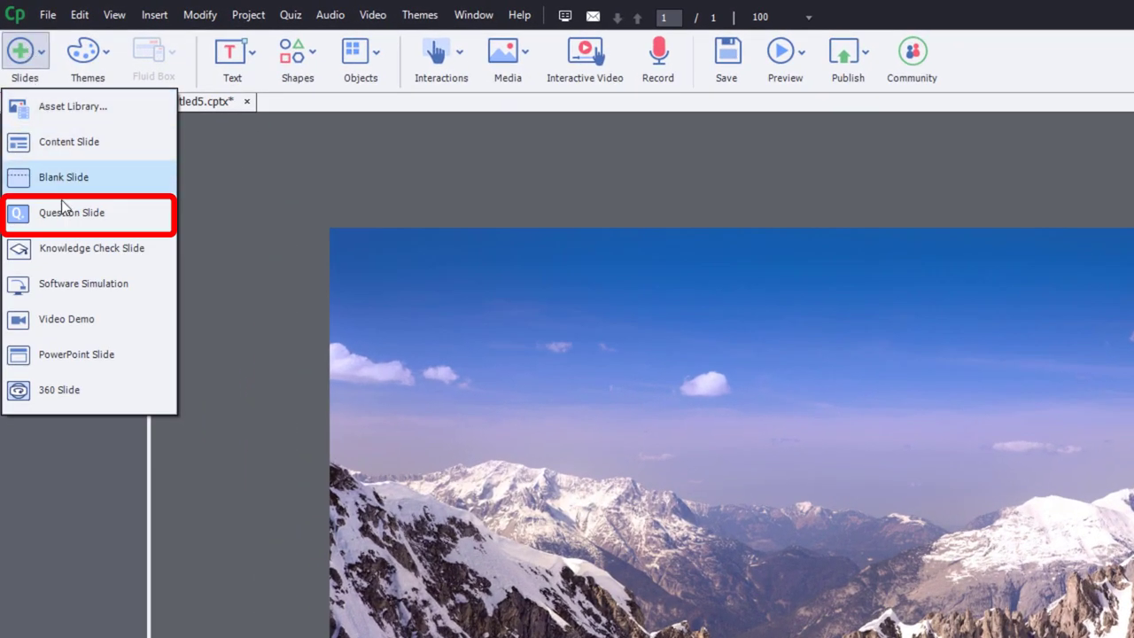
click(62, 216)
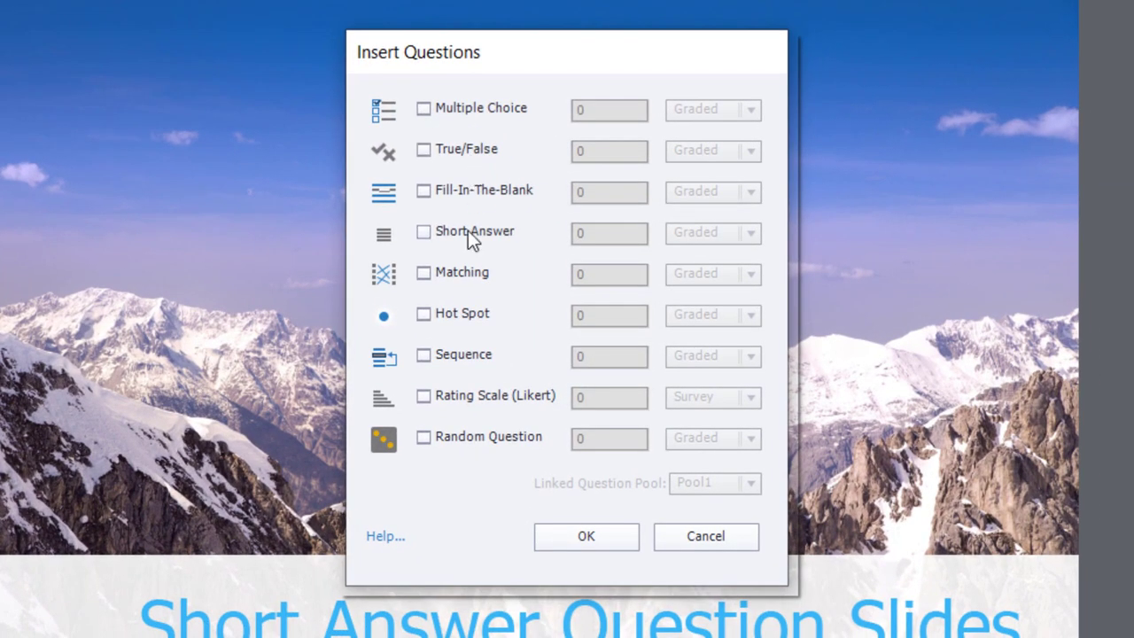
click(715, 381)
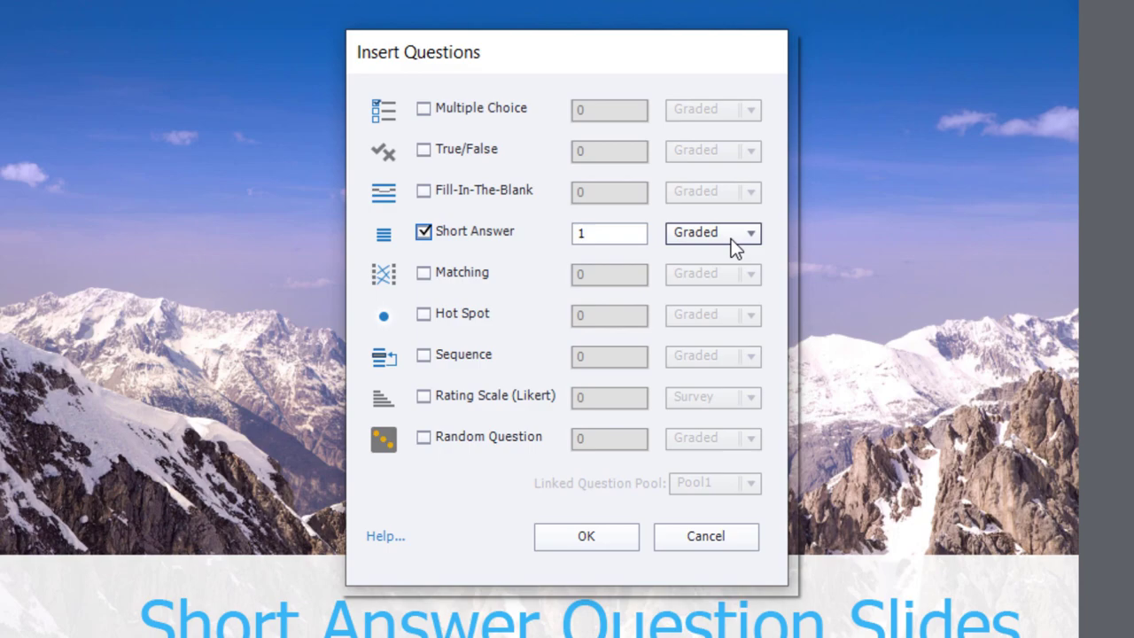
click(585, 538)
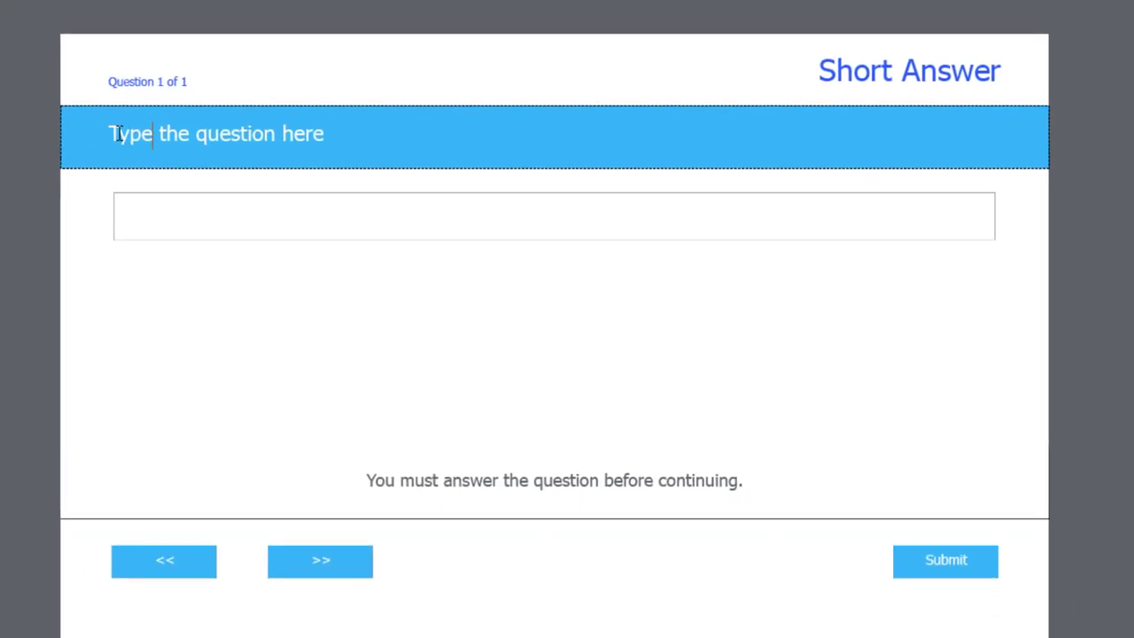
drag(110, 133, 363, 132)
text(What street in New York City is known for live musical theater?)
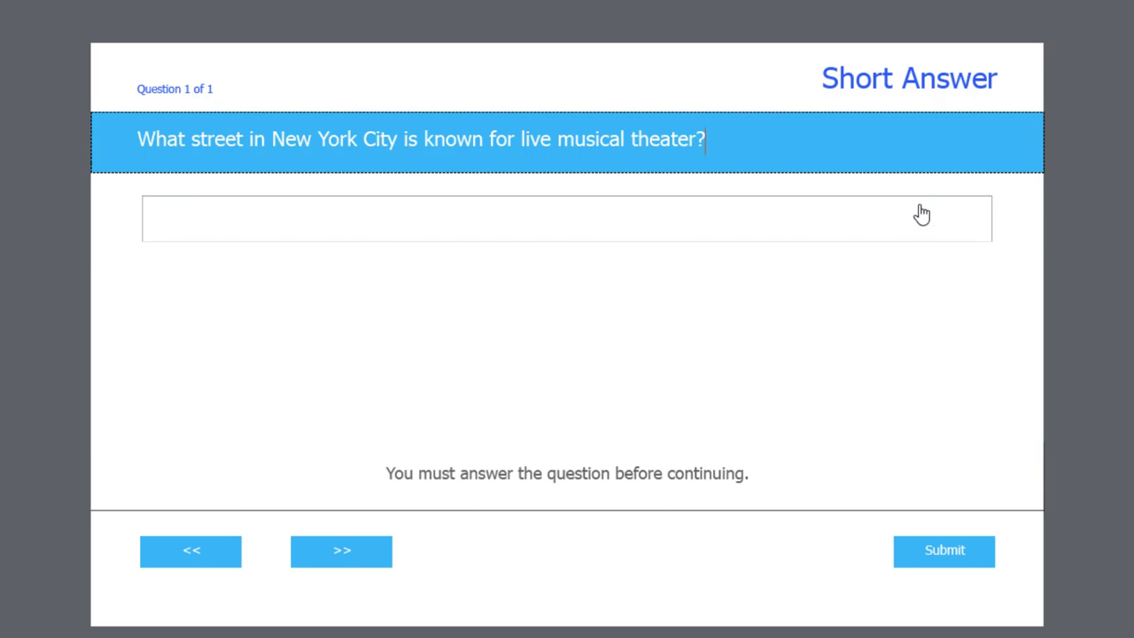
Add "broadway street", "broadway st" and "broadway st." as correct entries for the short answer field
double_click(728, 219)
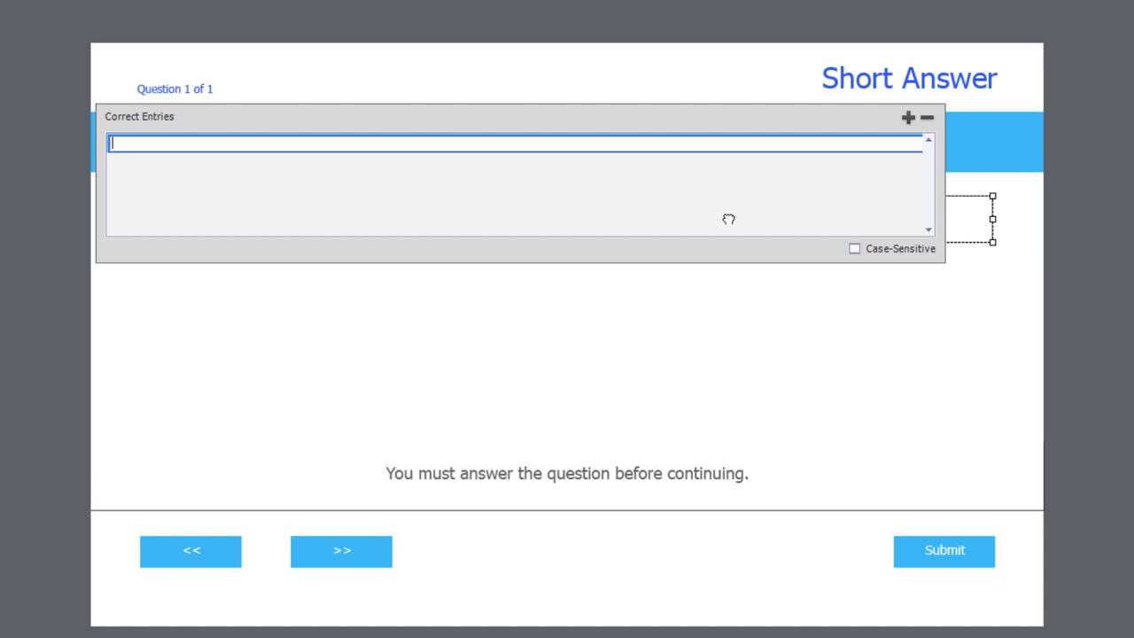
text(broadway street)
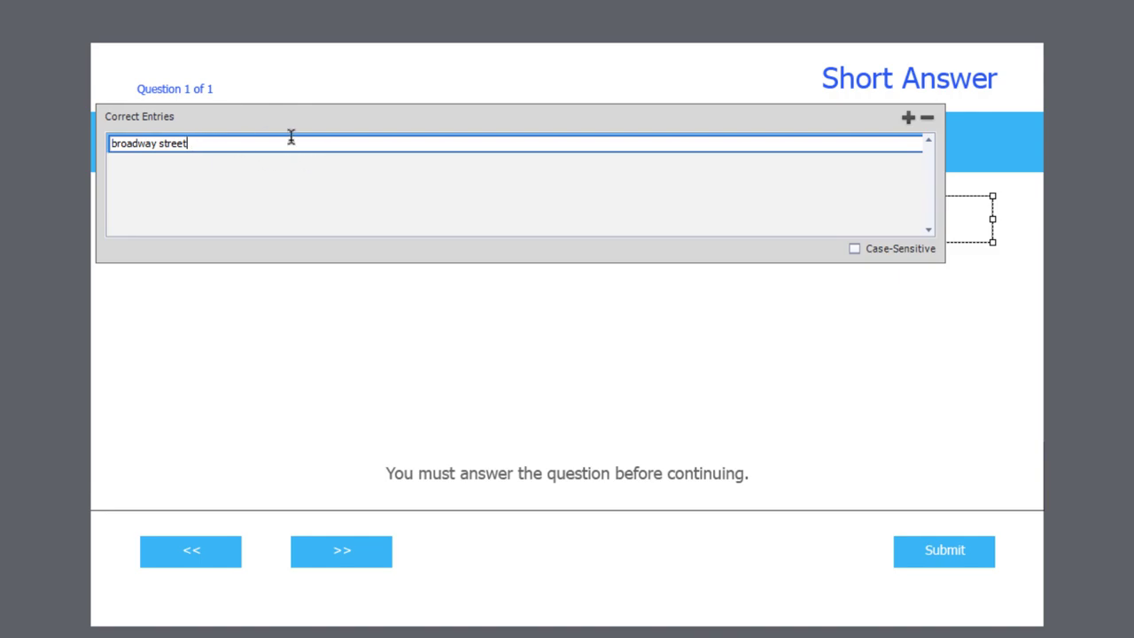
click(908, 118)
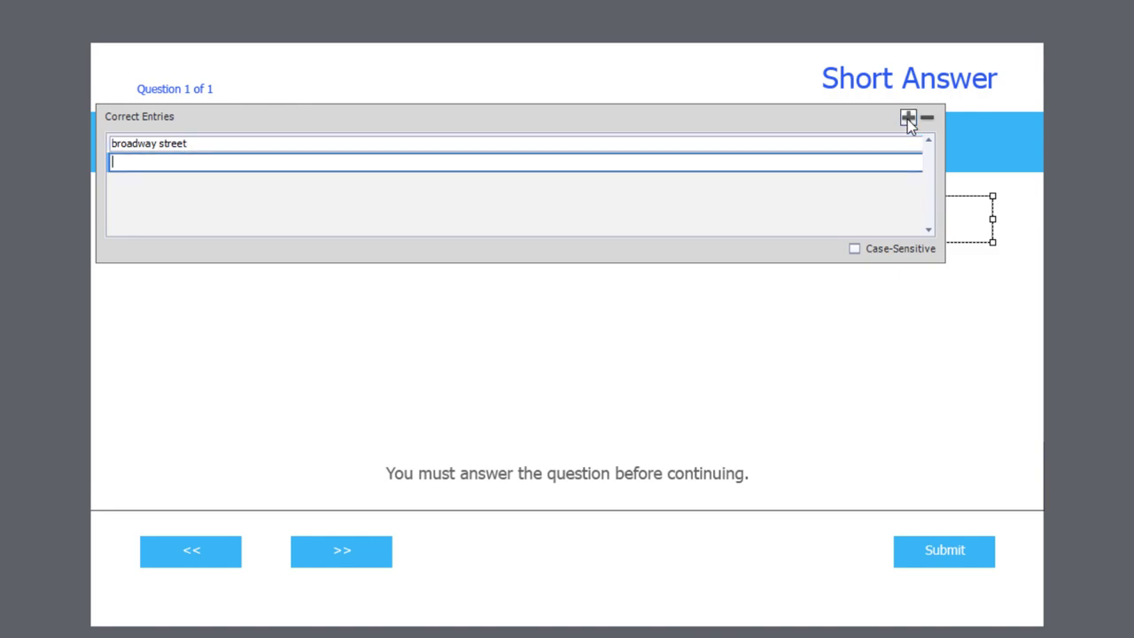
text(broadway st)
click(909, 118)
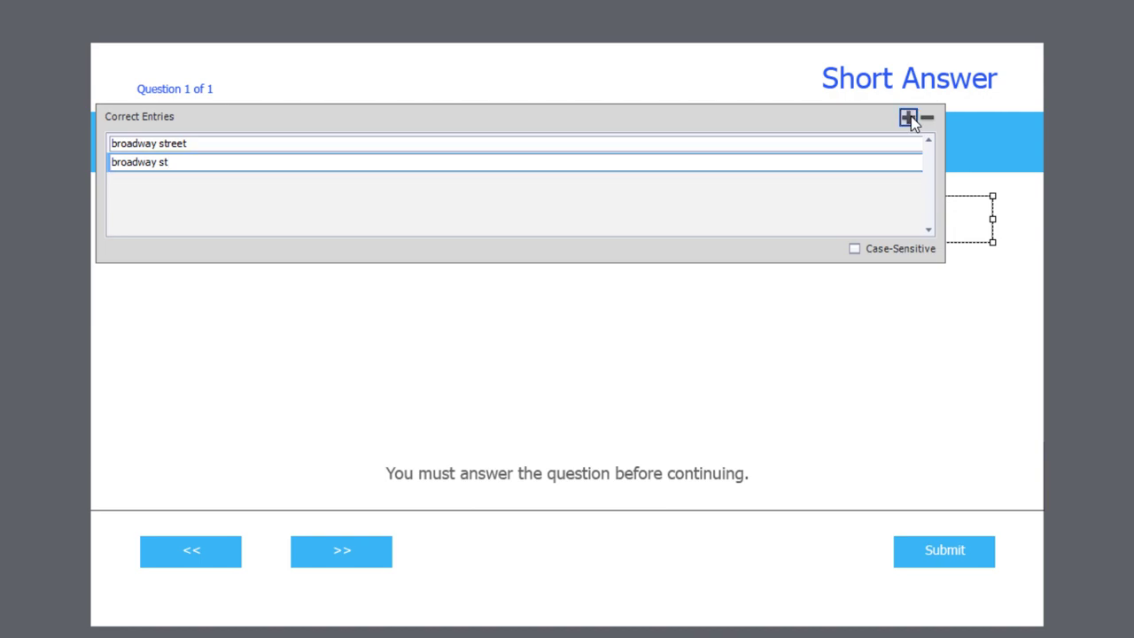
text(broadway)
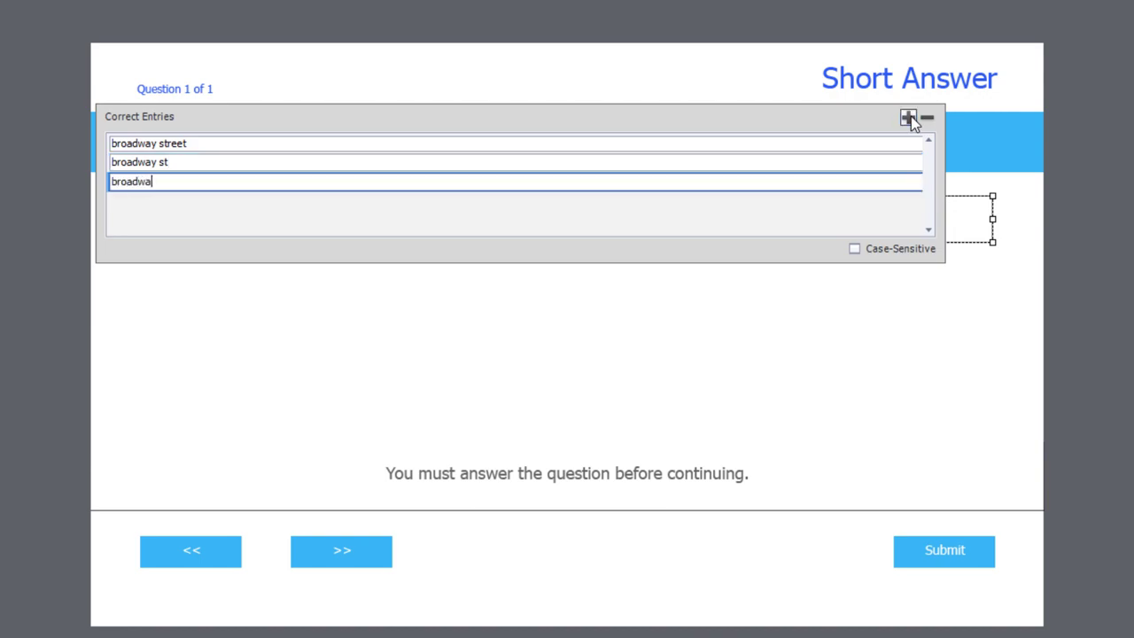
text( st.)
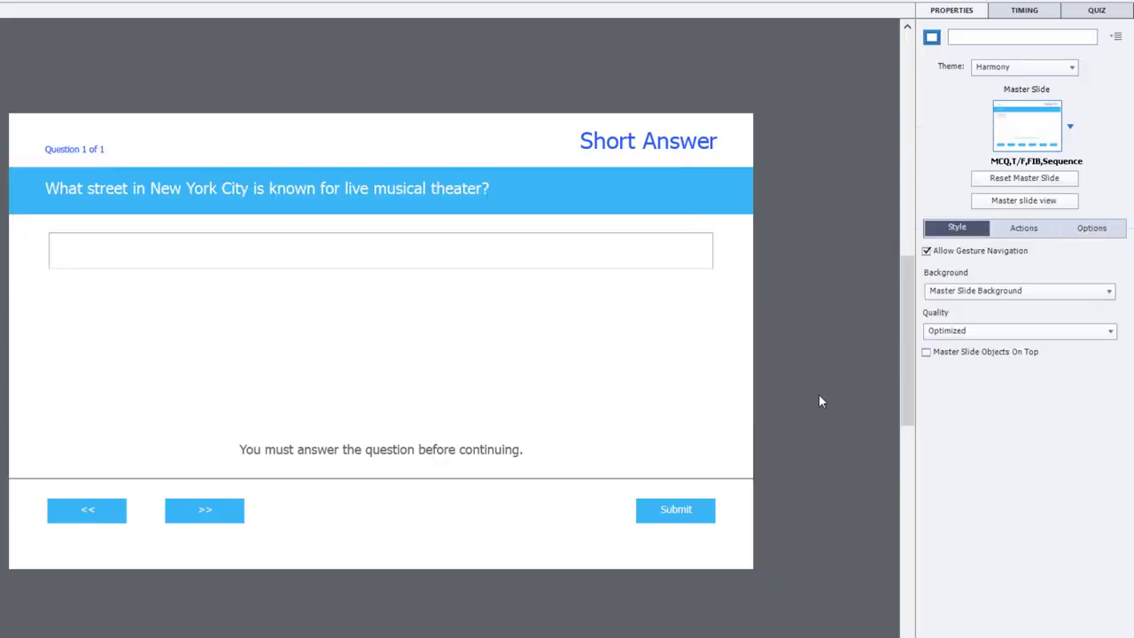
Prefix the graded question's reporting Interaction ID so that it reads Final_Quiz_7825
click(1109, 12)
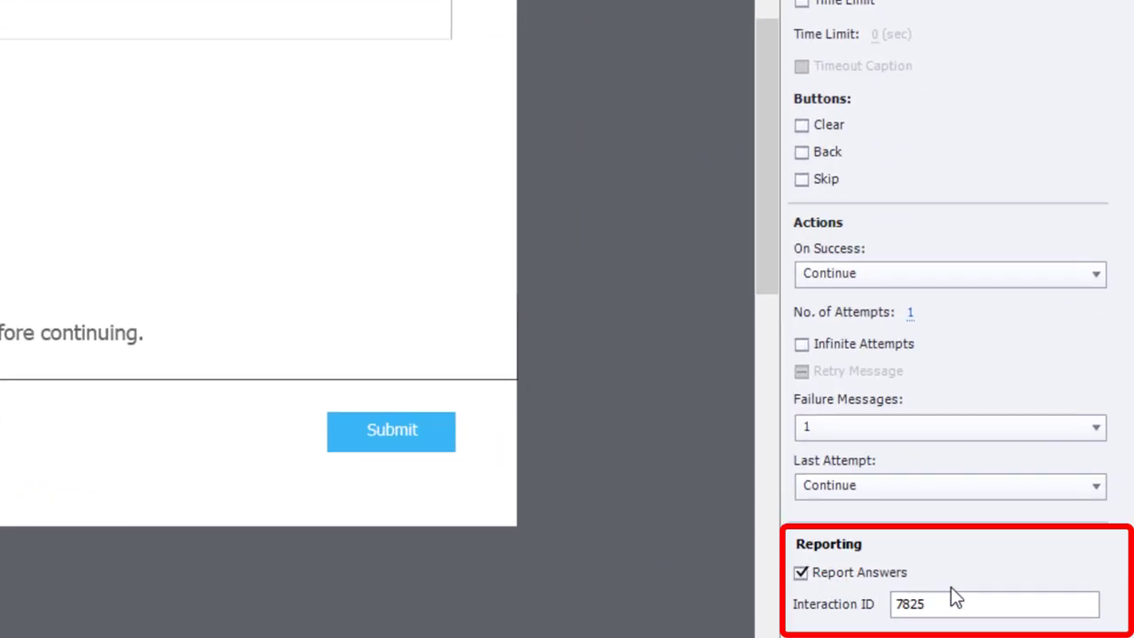
click(895, 604)
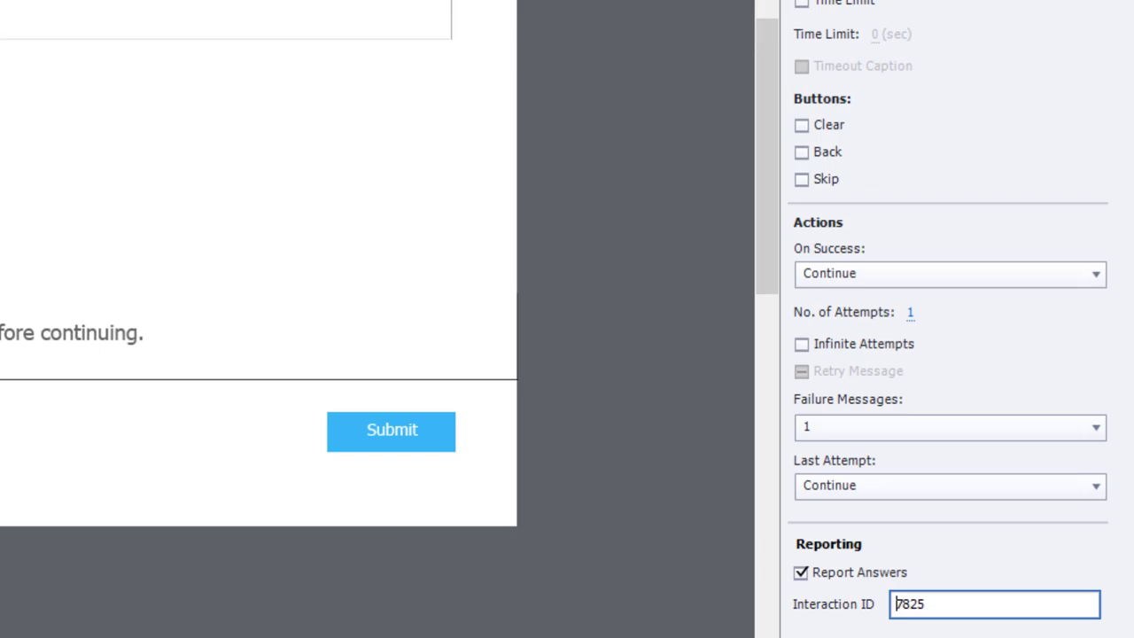
text(Final_Quiz)
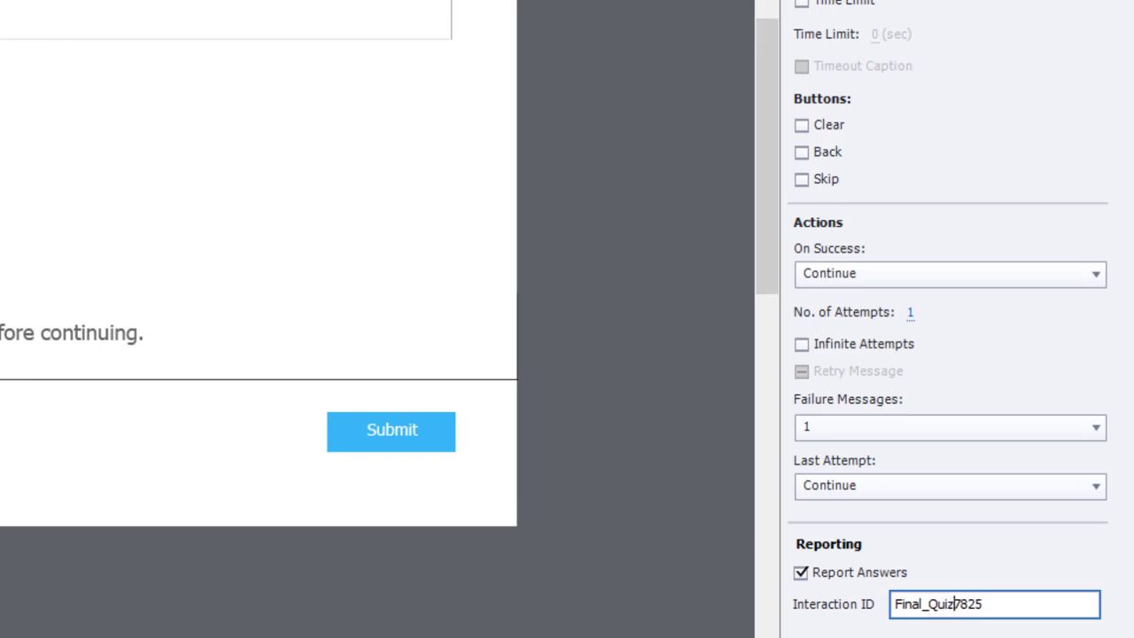
text(_)
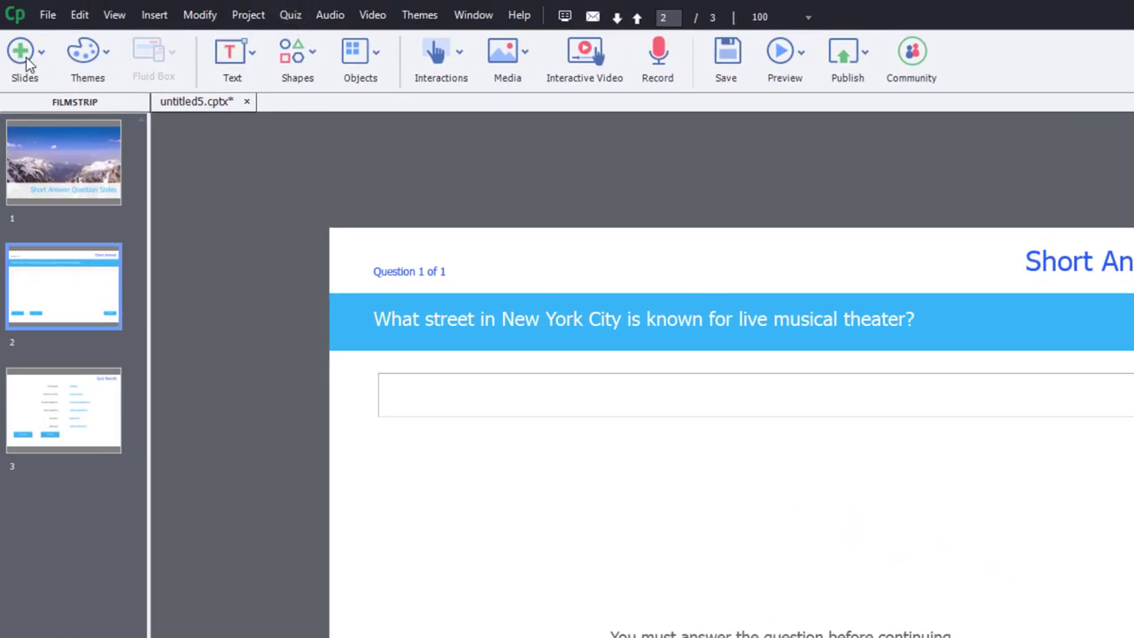
Insert one Short Answer question slide of the Survey type after the graded question
click(21, 53)
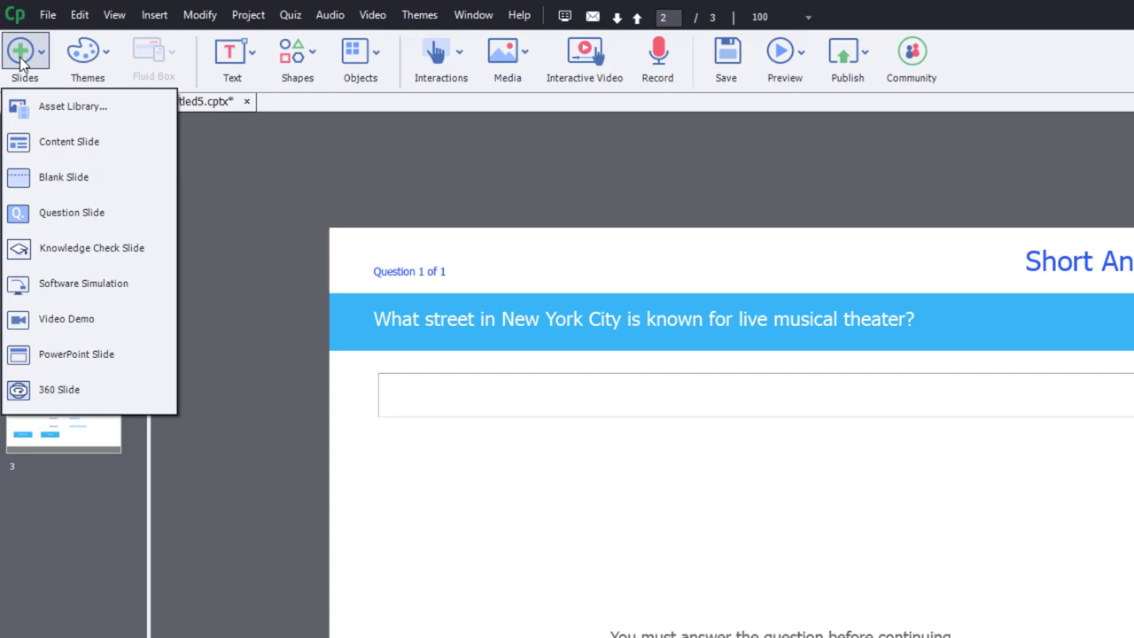
click(45, 210)
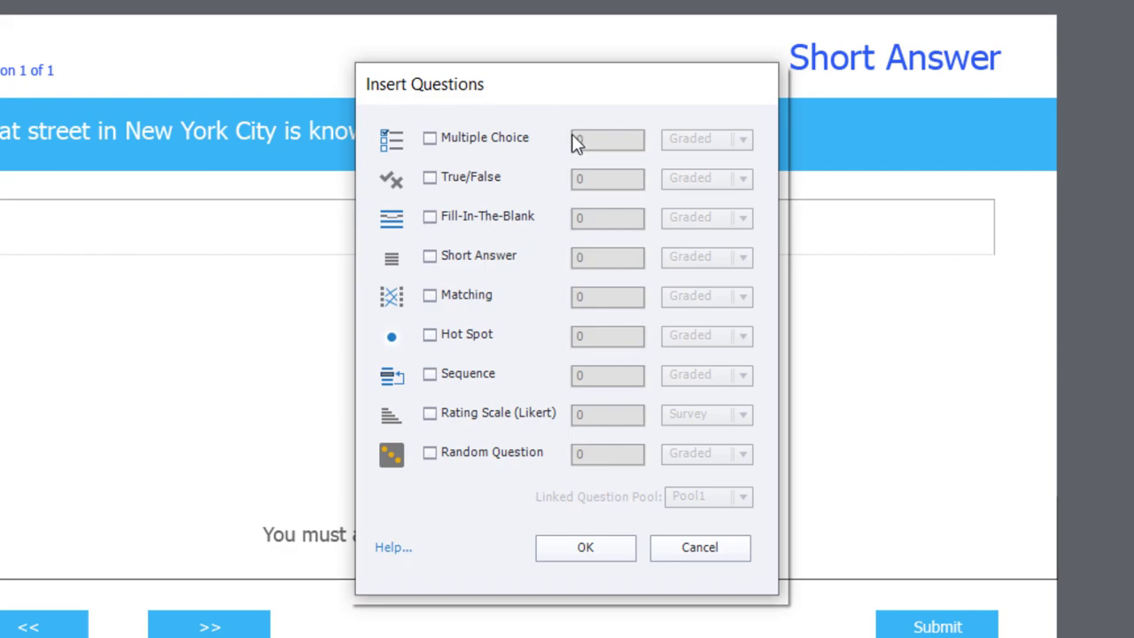
click(445, 256)
click(726, 256)
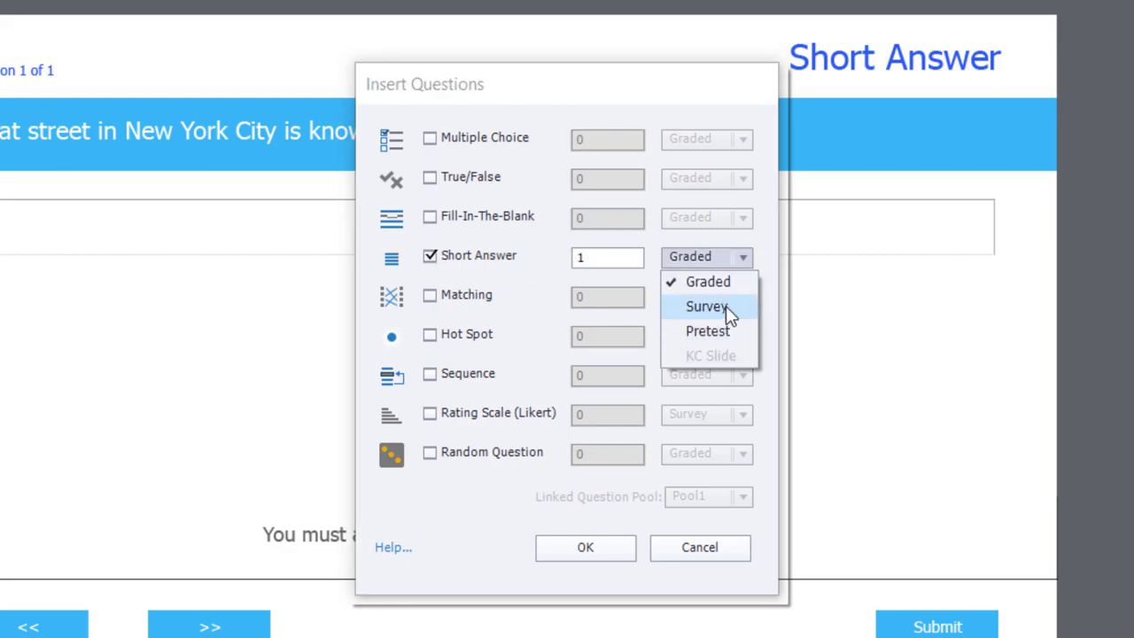
click(725, 306)
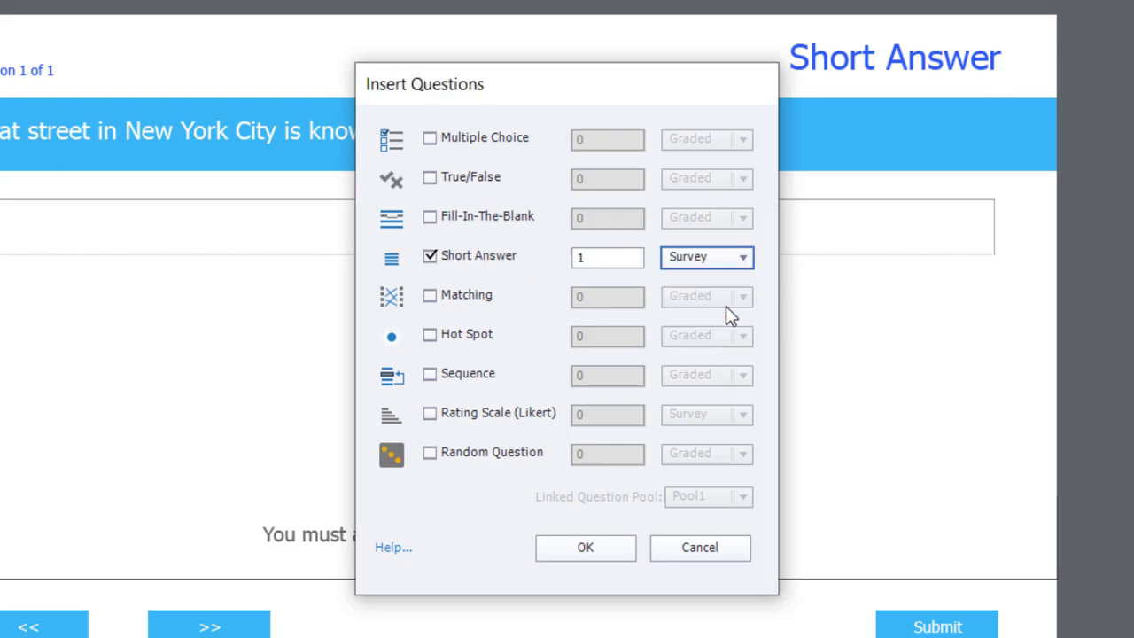
click(584, 547)
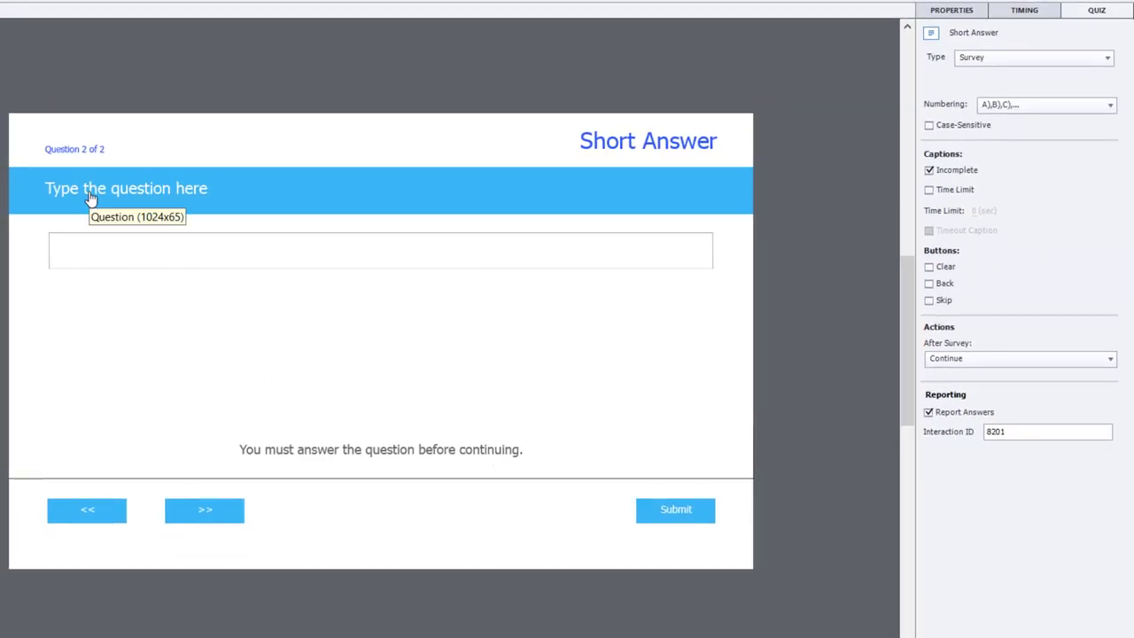
Replace the survey slide's placeholder question with "What did you think about this eLearning course?"
double_click(169, 192)
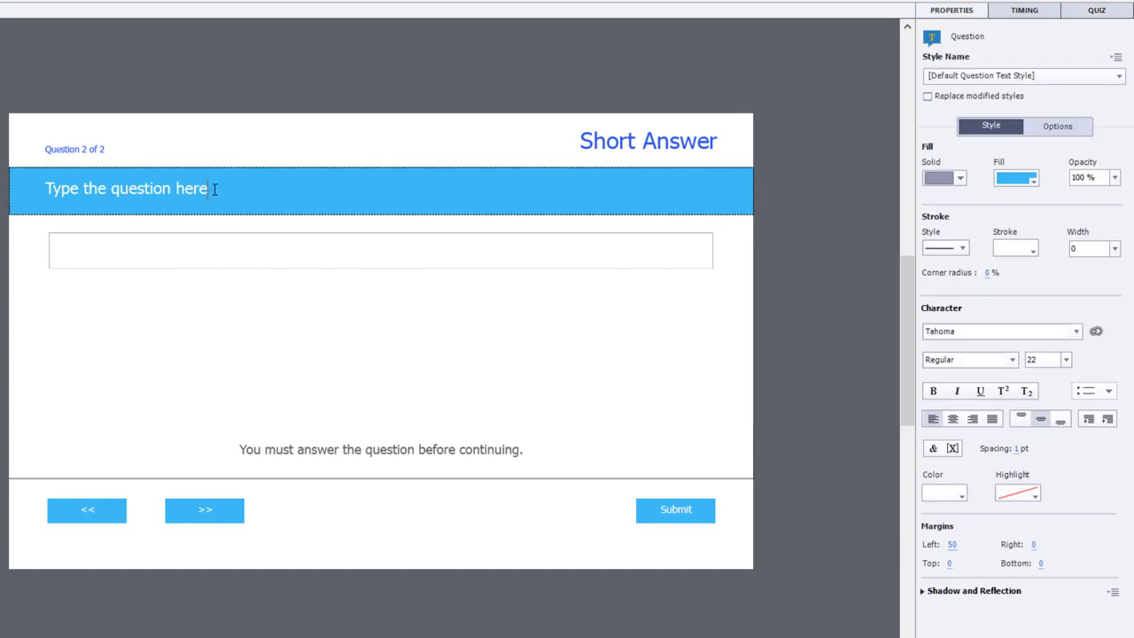
drag(222, 189, 36, 190)
text(What d)
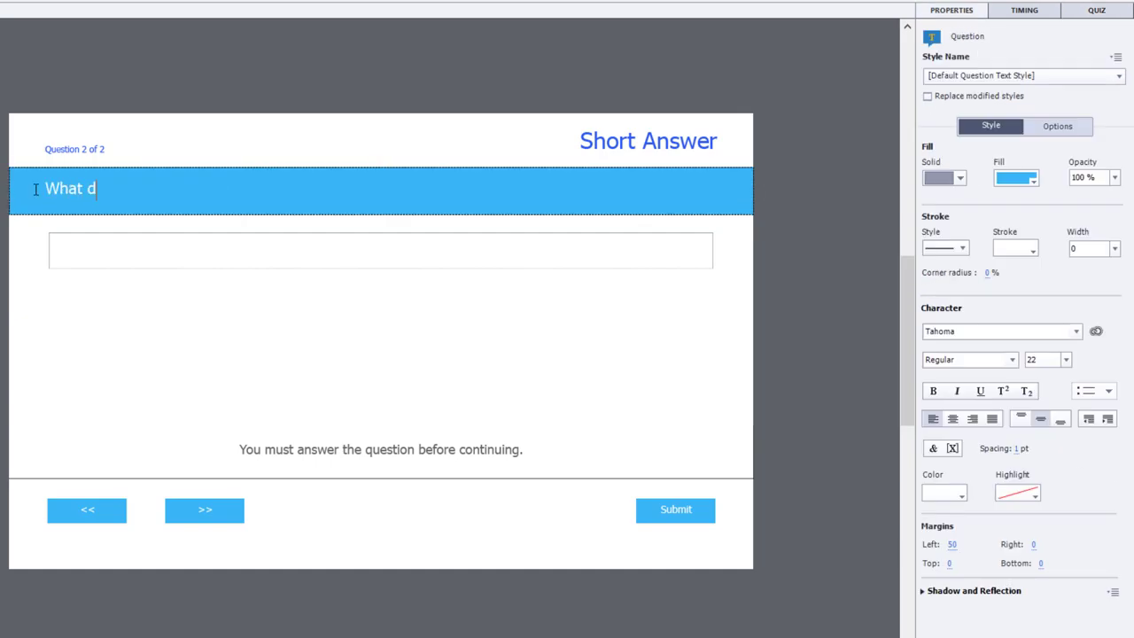
text(id you think a)
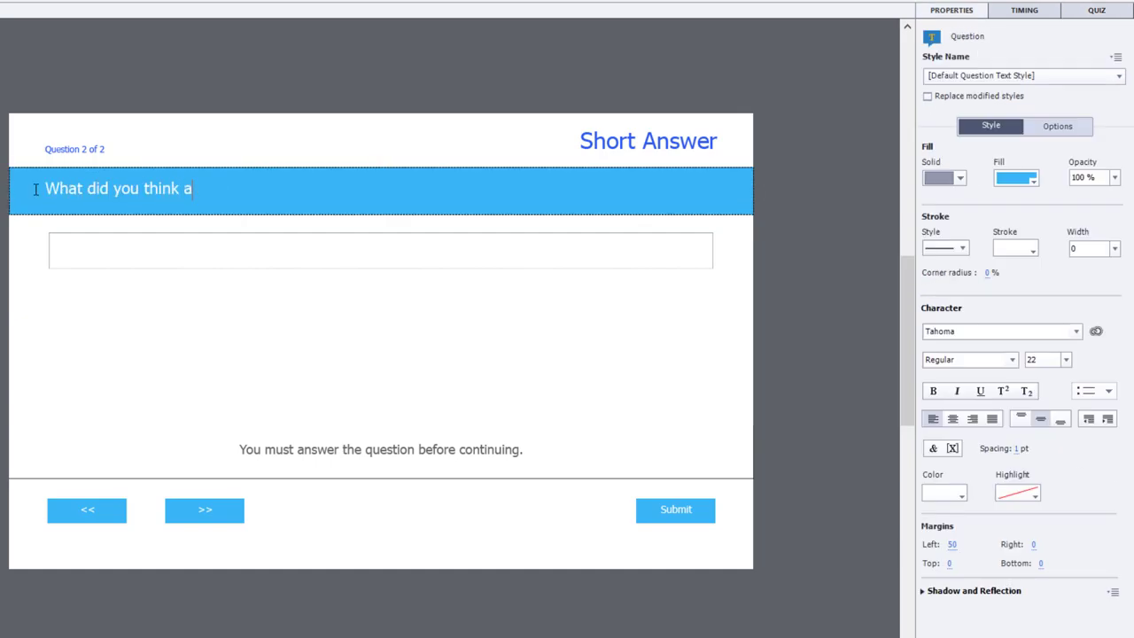
text(bout this eLe)
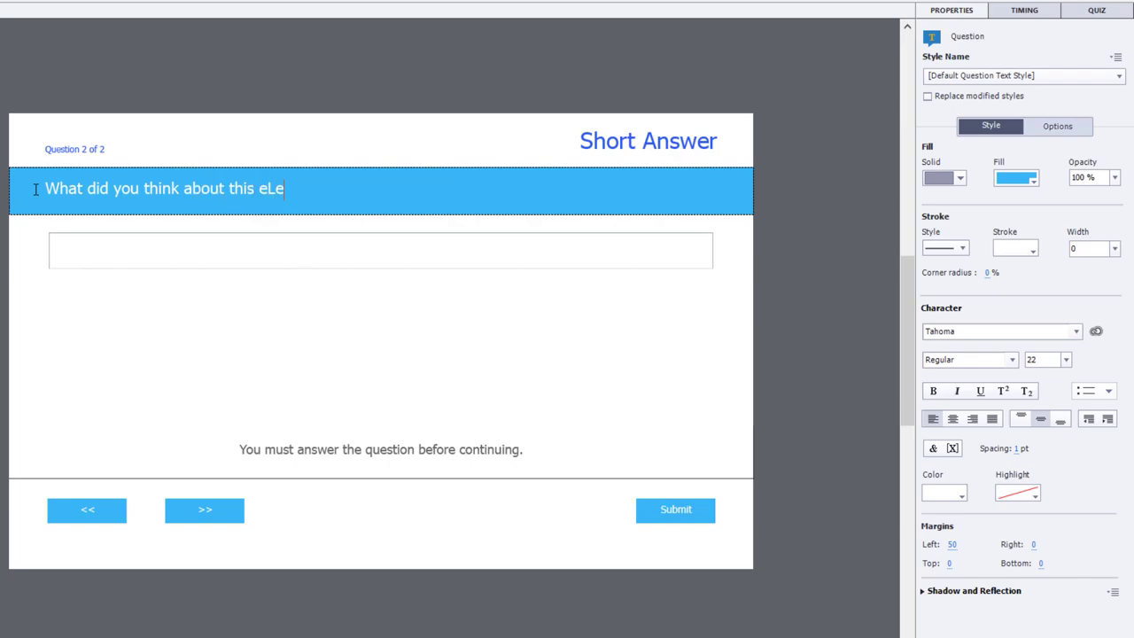
text(arning course?)
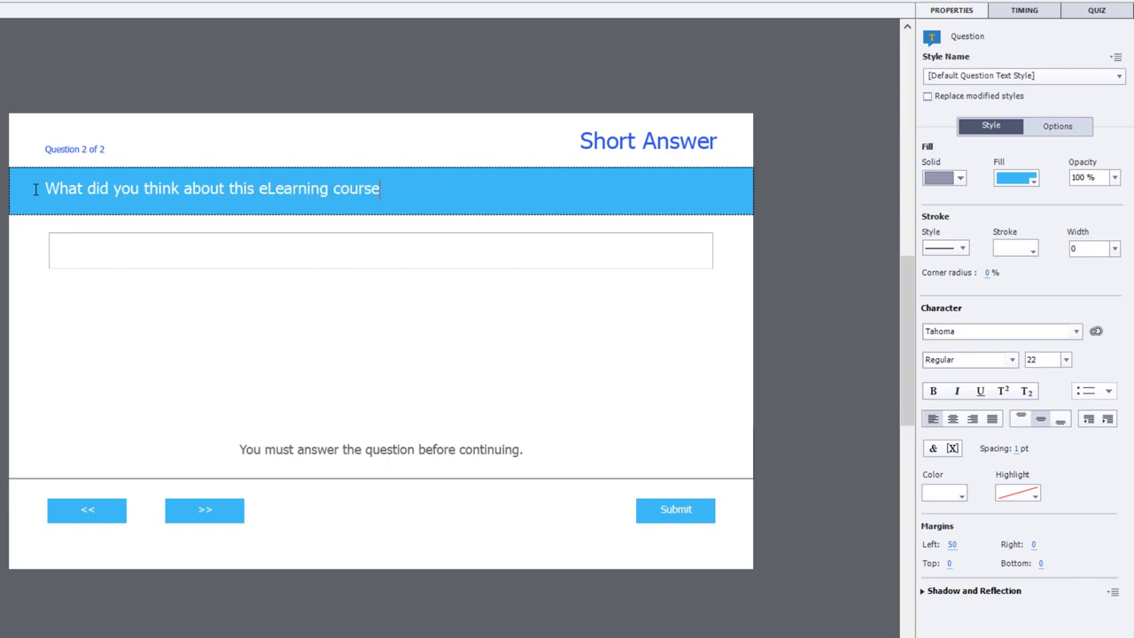
click(495, 261)
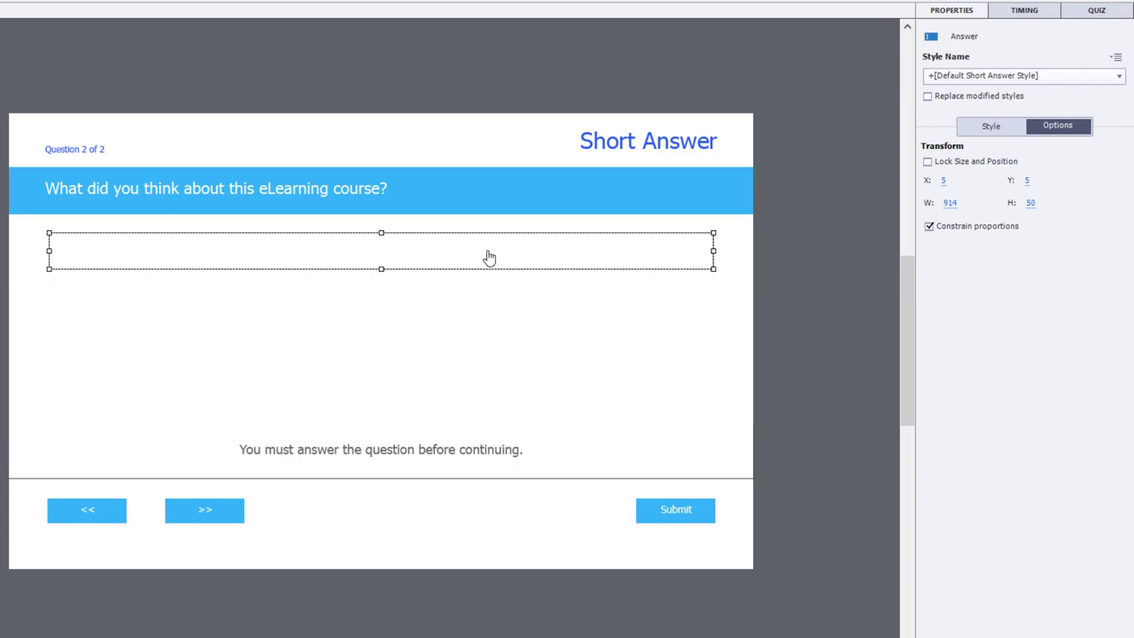
Set the survey question's reporting Interaction ID to Level_1_Eval01
click(1097, 10)
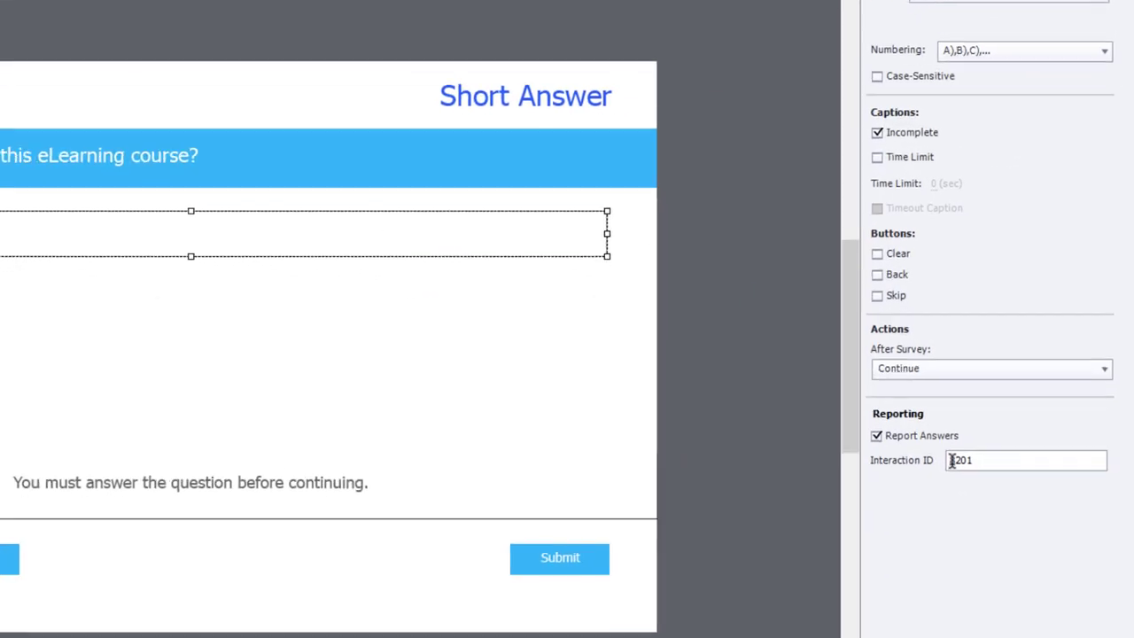
drag(990, 431, 1013, 432)
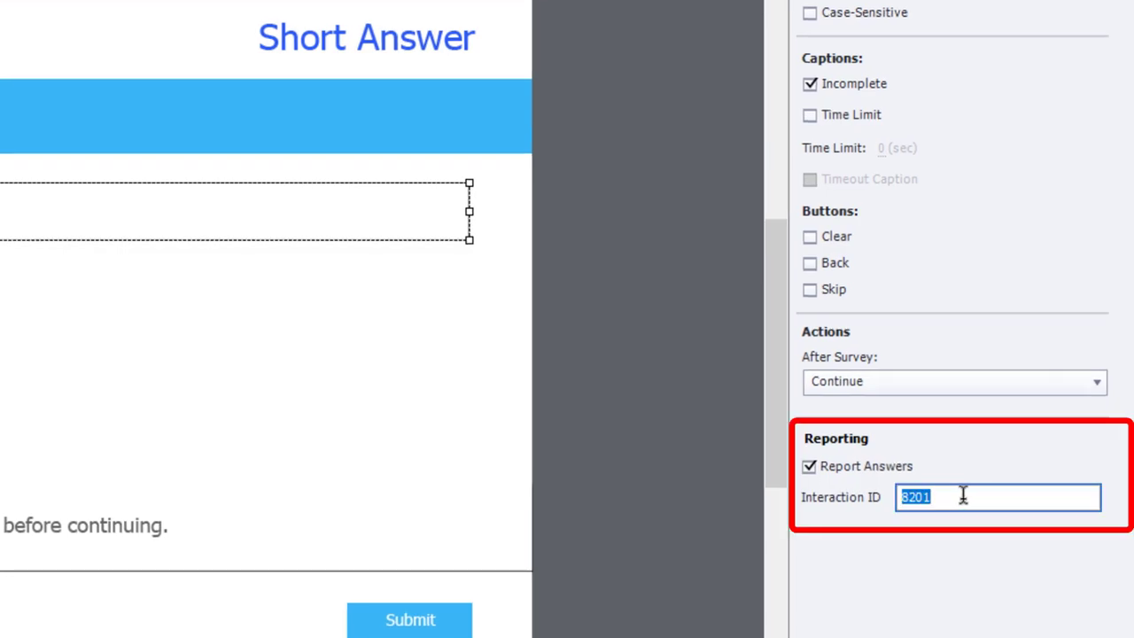
text(Level_1_Eval01)
key(Return)
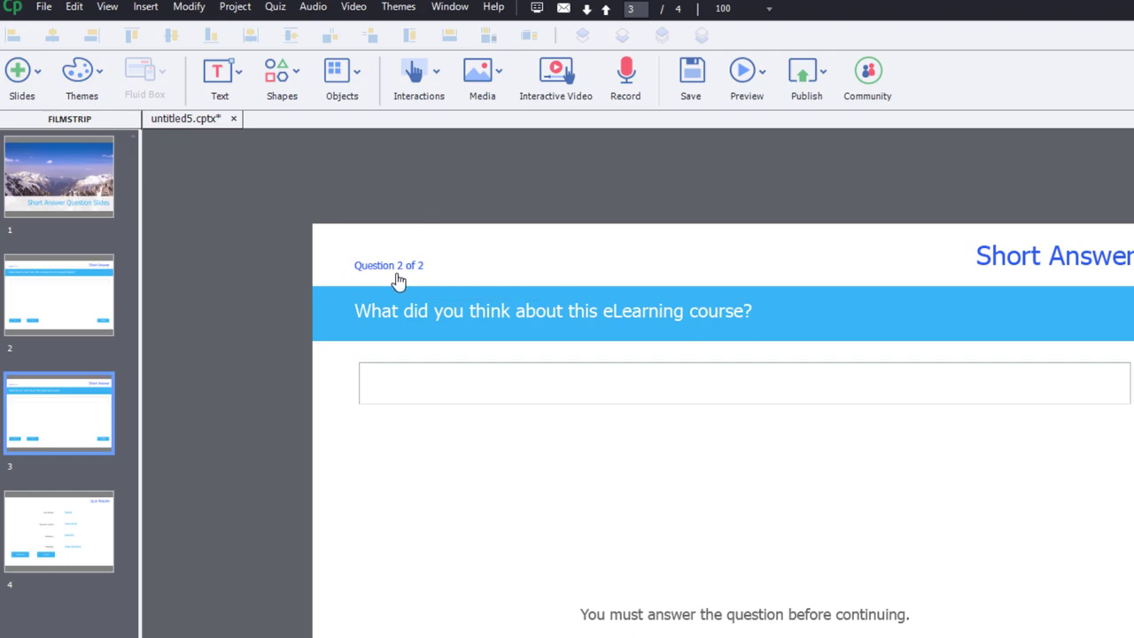
Turn off Show Progress in the quiz settings of the preferences and check the graded question slide
click(78, 8)
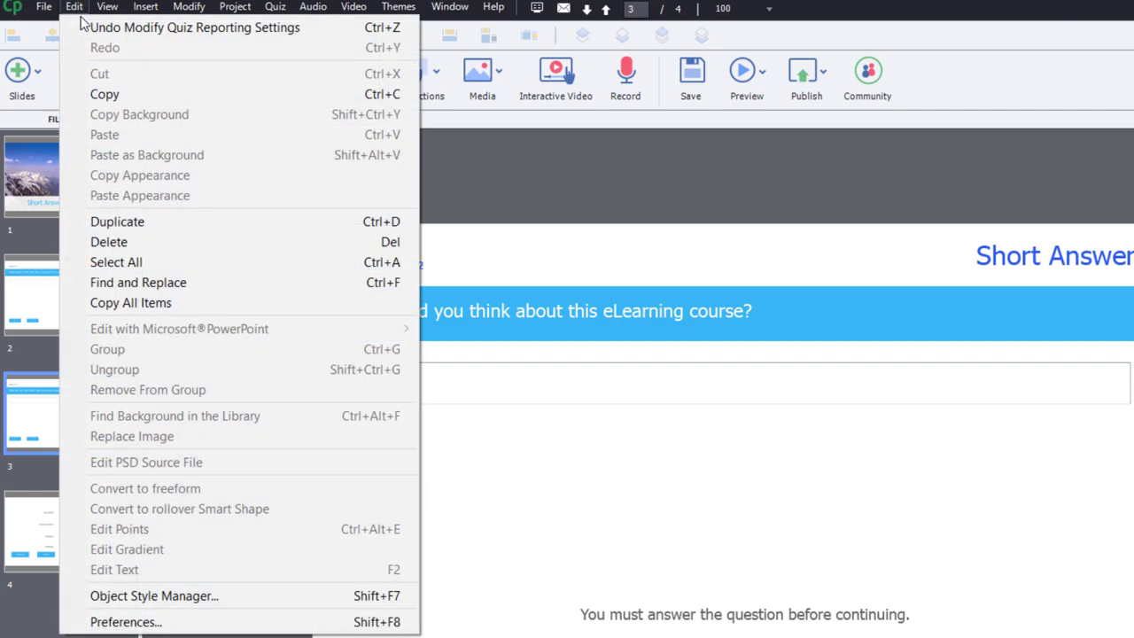
click(149, 624)
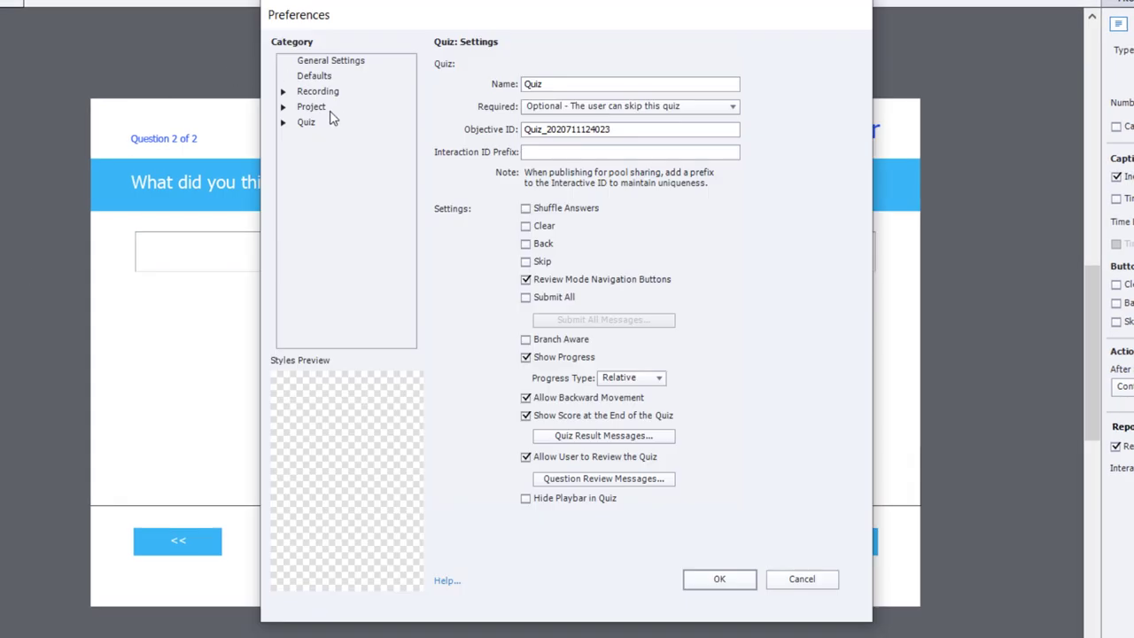
click(283, 124)
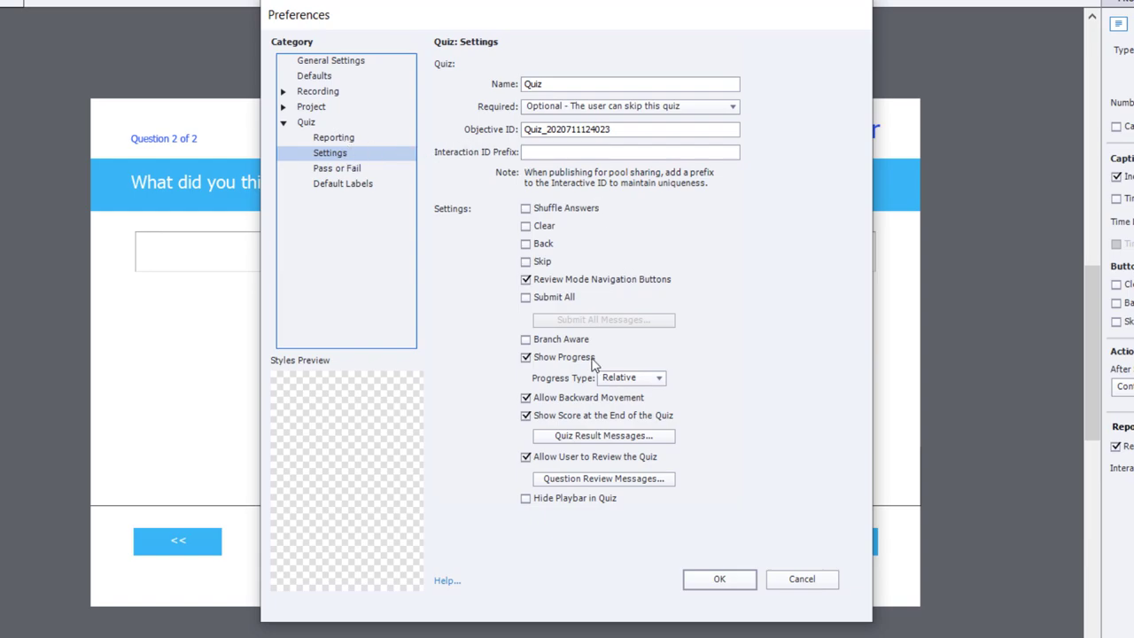
click(525, 358)
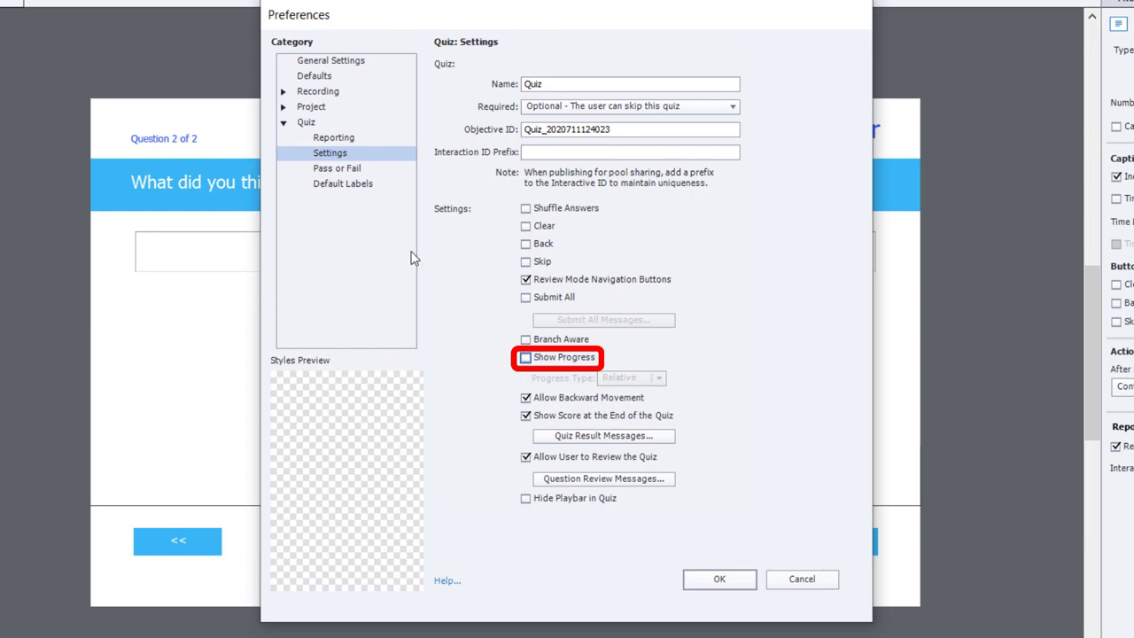
click(727, 583)
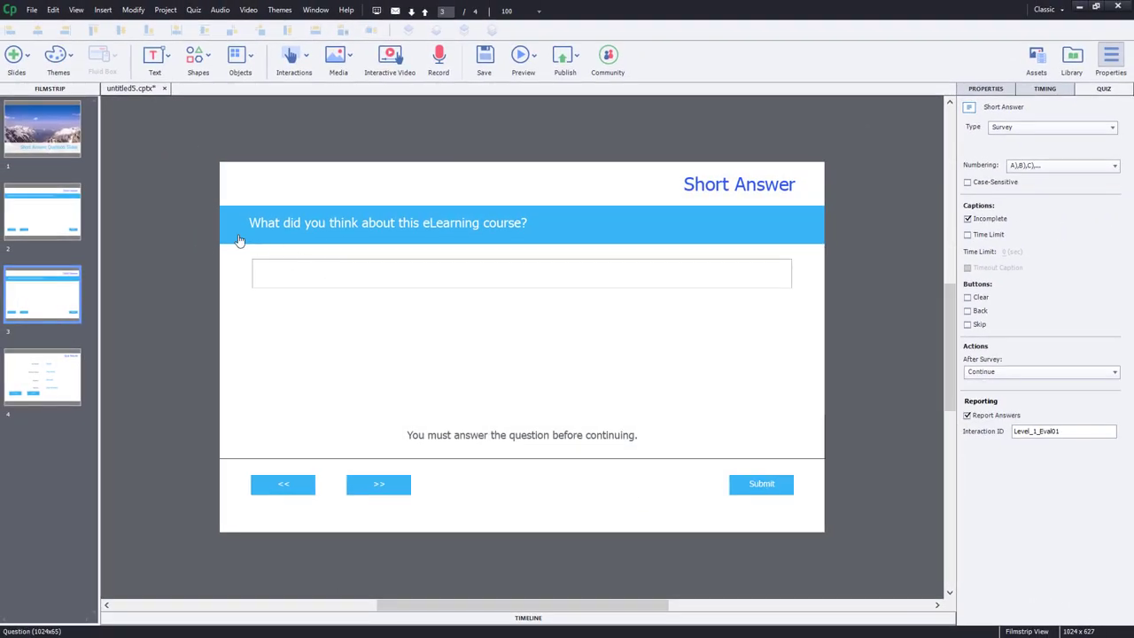
click(56, 201)
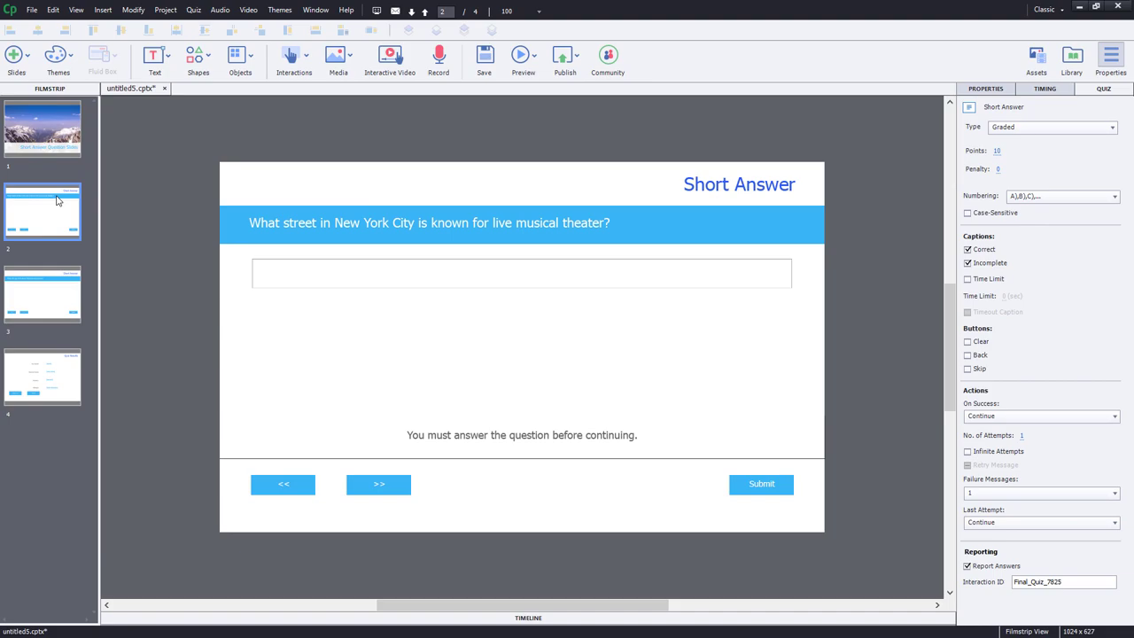
Hide the Correct Questions and Total Questions fields on the Quiz Results slide
key(Down)
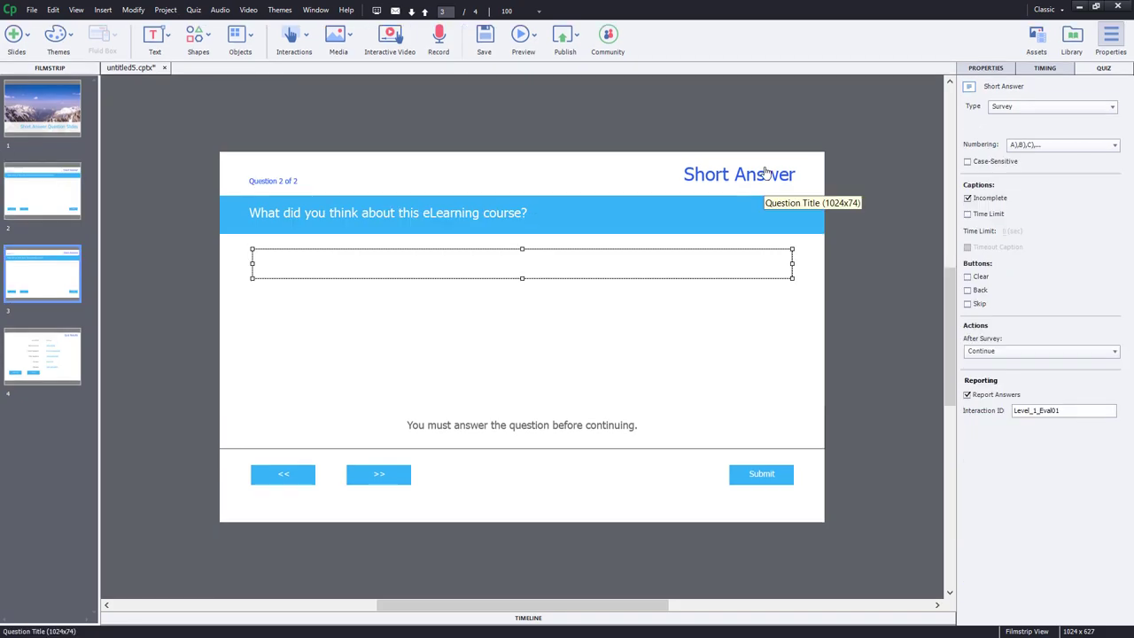
click(57, 359)
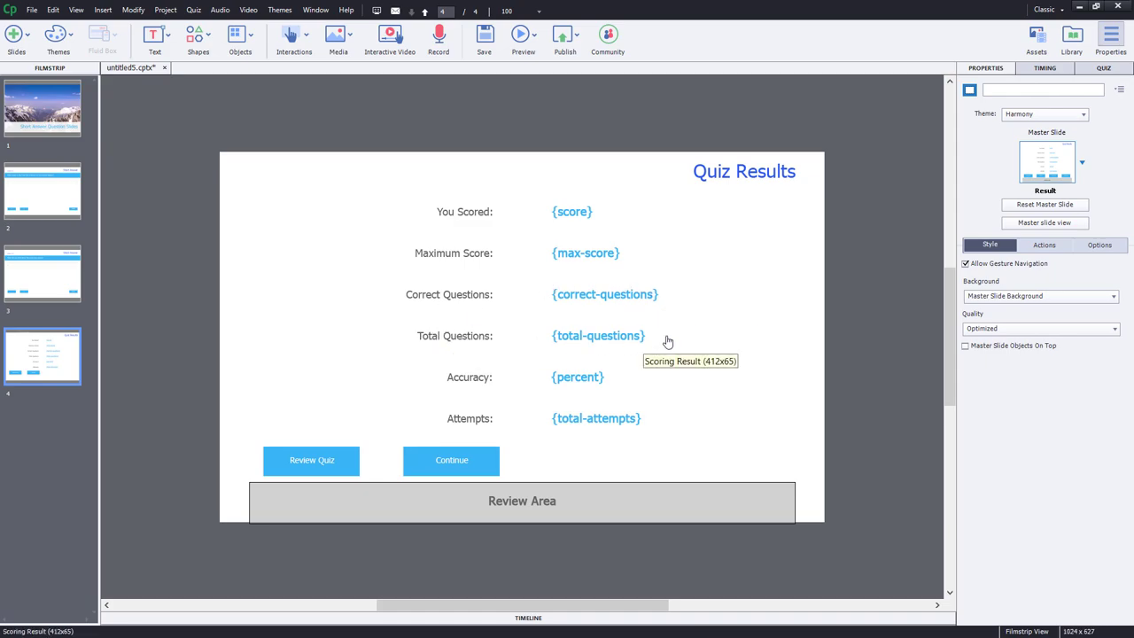
click(684, 514)
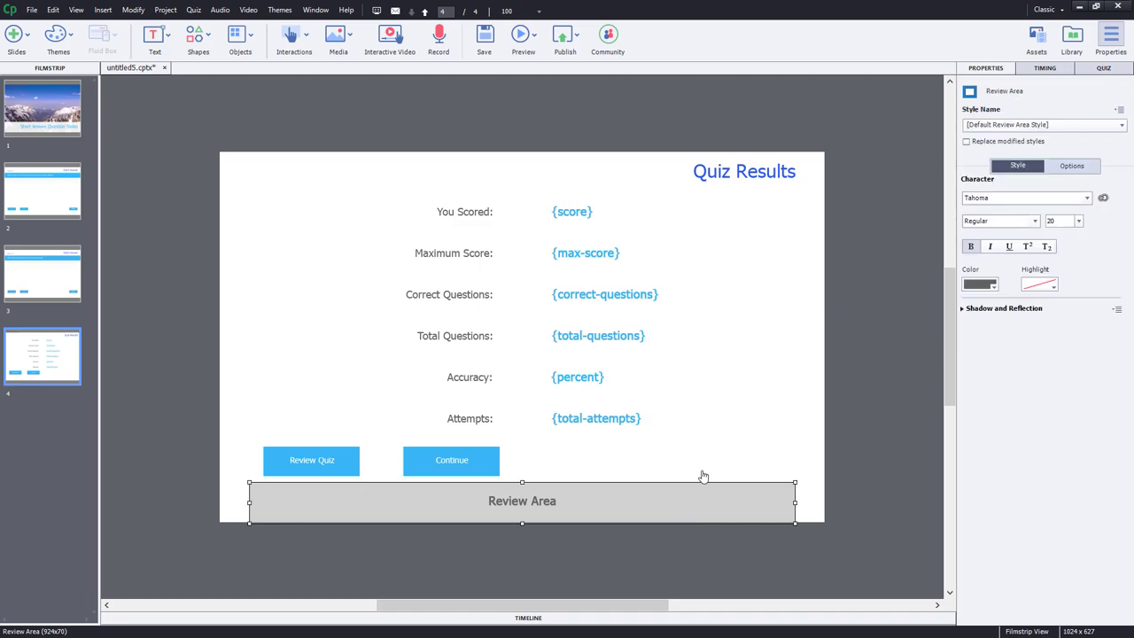
click(1101, 70)
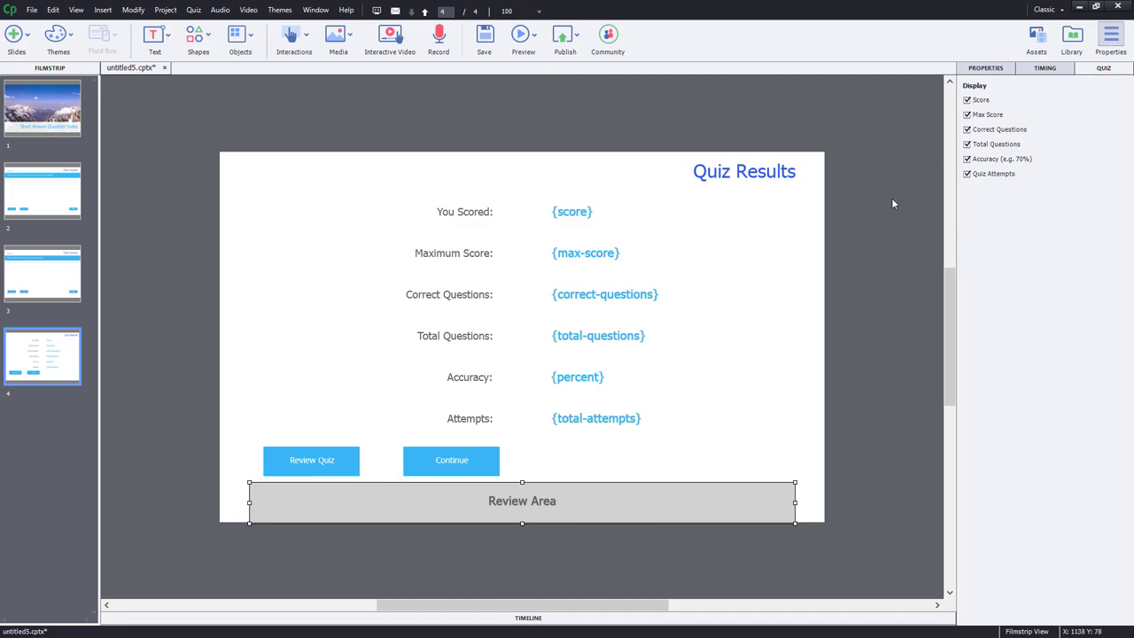
click(966, 130)
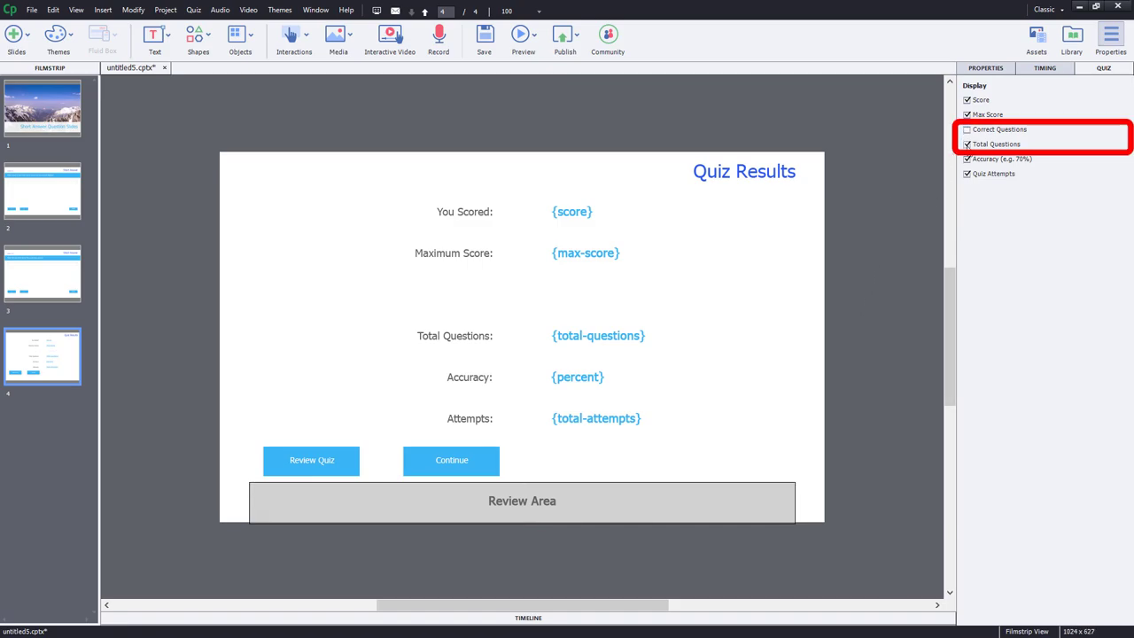
click(967, 144)
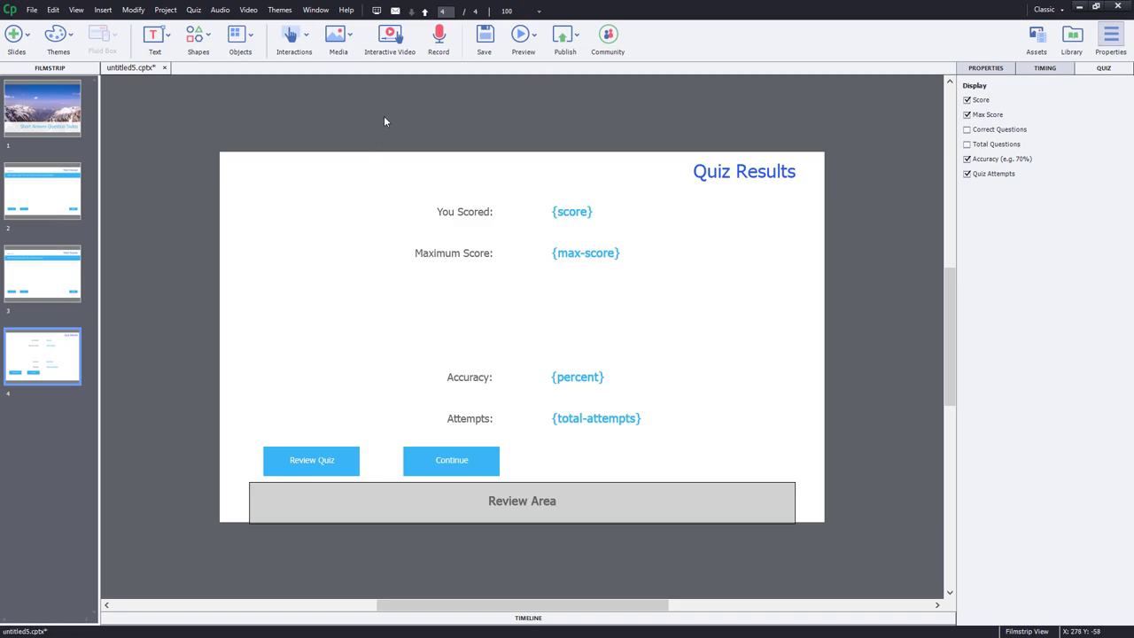
Distribute the four remaining score labels evenly in the vertical direction beneath the Quiz Results title using the alignment tools
drag(385, 116, 597, 352)
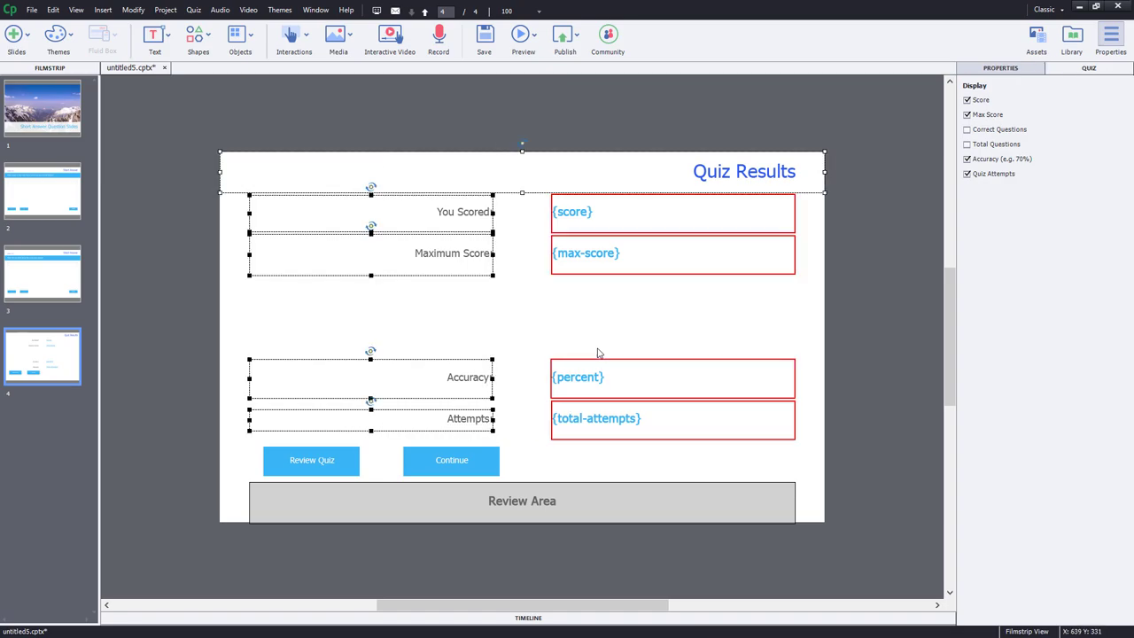
click(325, 12)
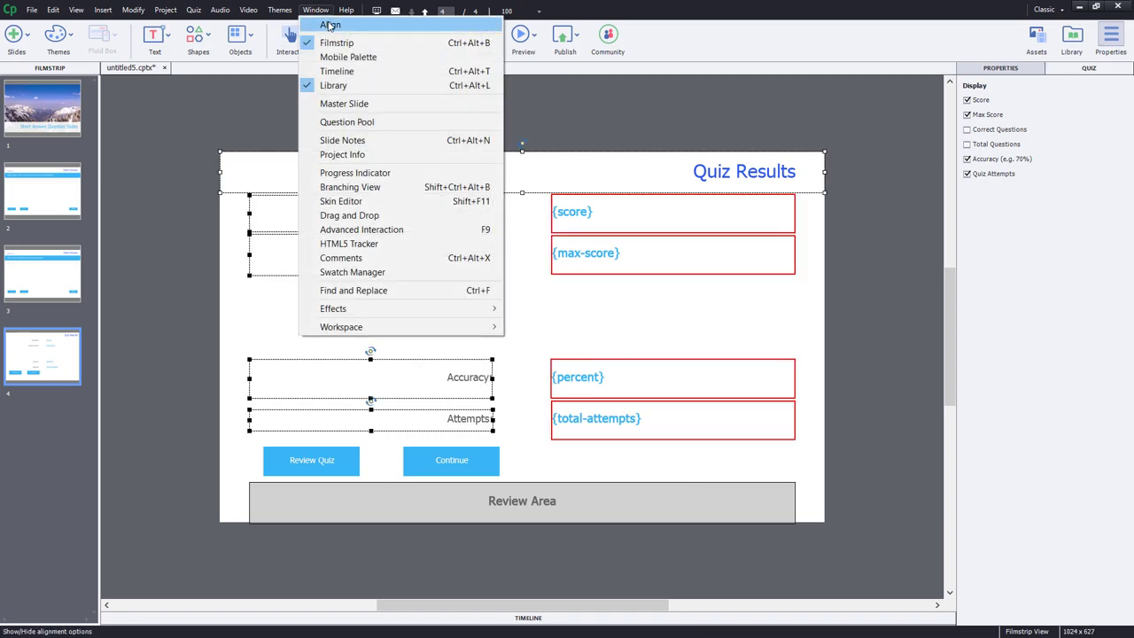
click(328, 24)
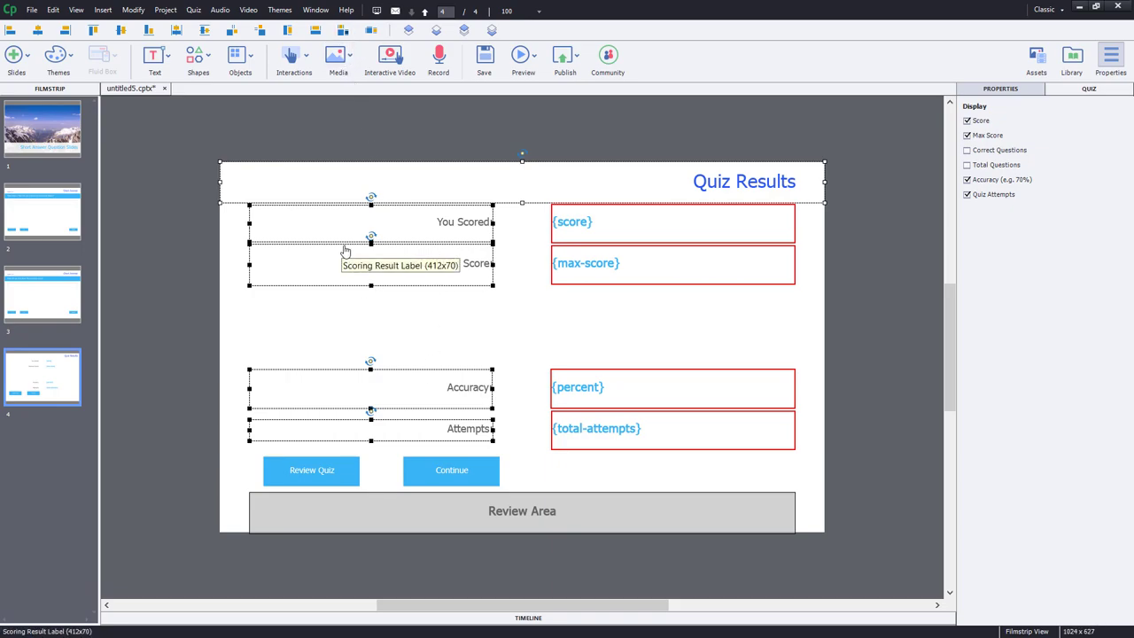
click(261, 31)
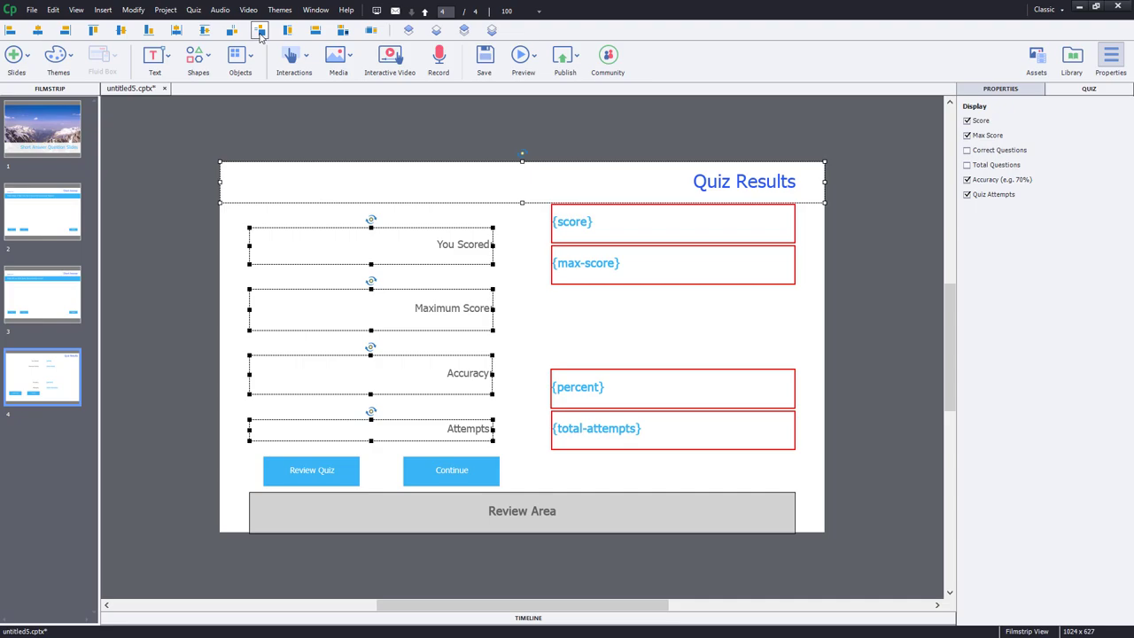
Distribute the score, max-score, percent and total-attempts values evenly in the vertical direction beneath the Quiz Results title
click(864, 200)
drag(824, 193, 605, 455)
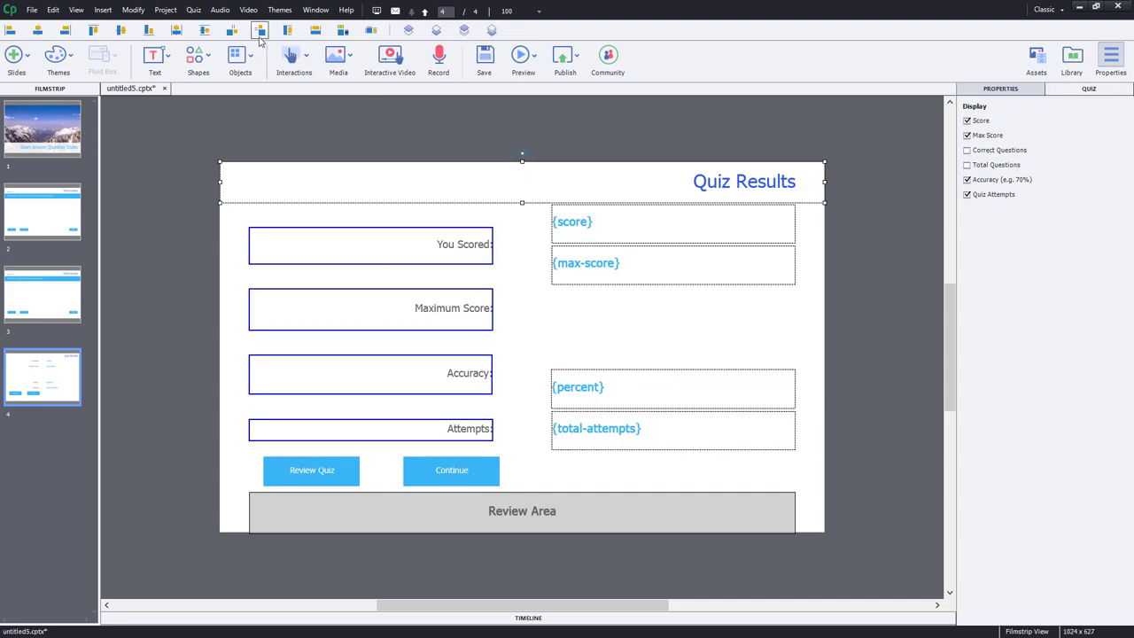
click(260, 31)
click(159, 220)
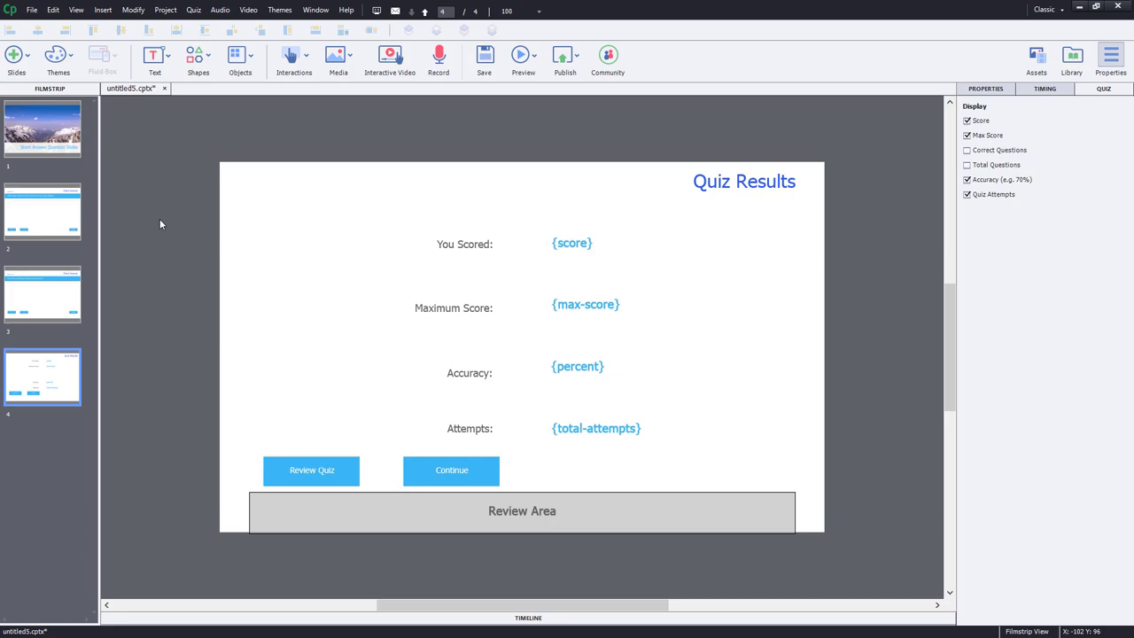
Preview the project in SCORM Cloud and submit "broadway" as the answer to the graded New York City street question
click(534, 62)
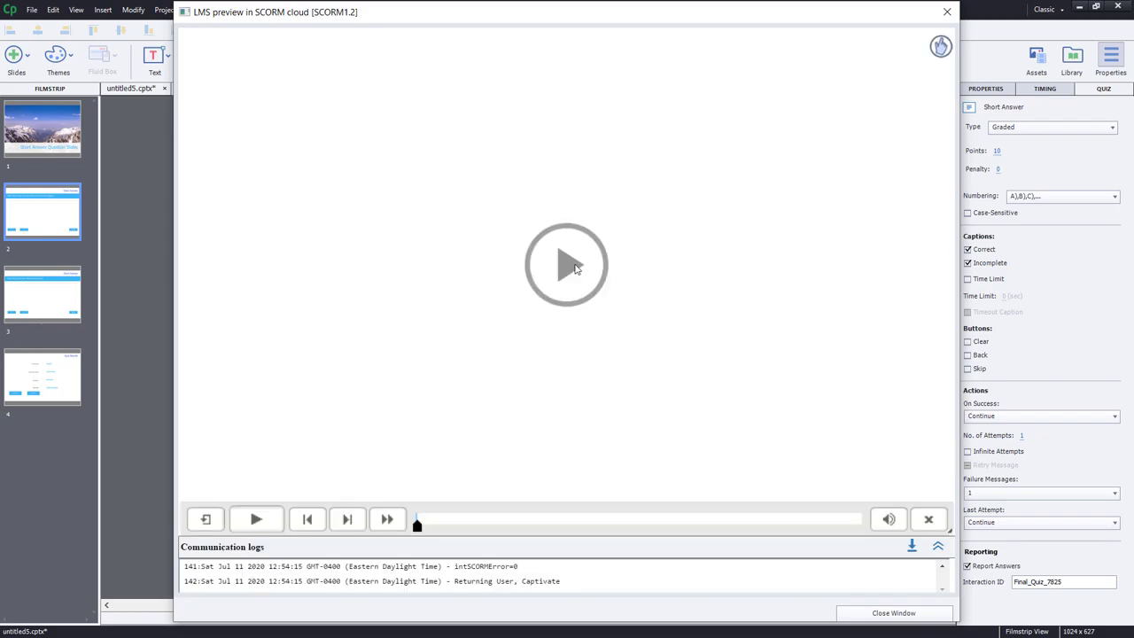
click(574, 268)
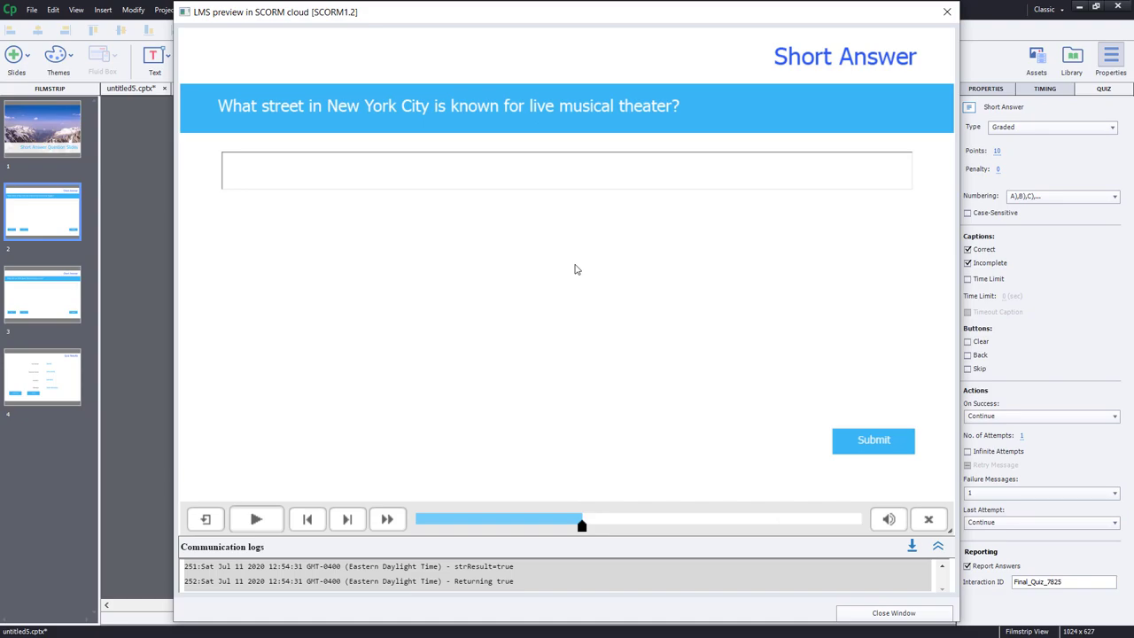
click(559, 165)
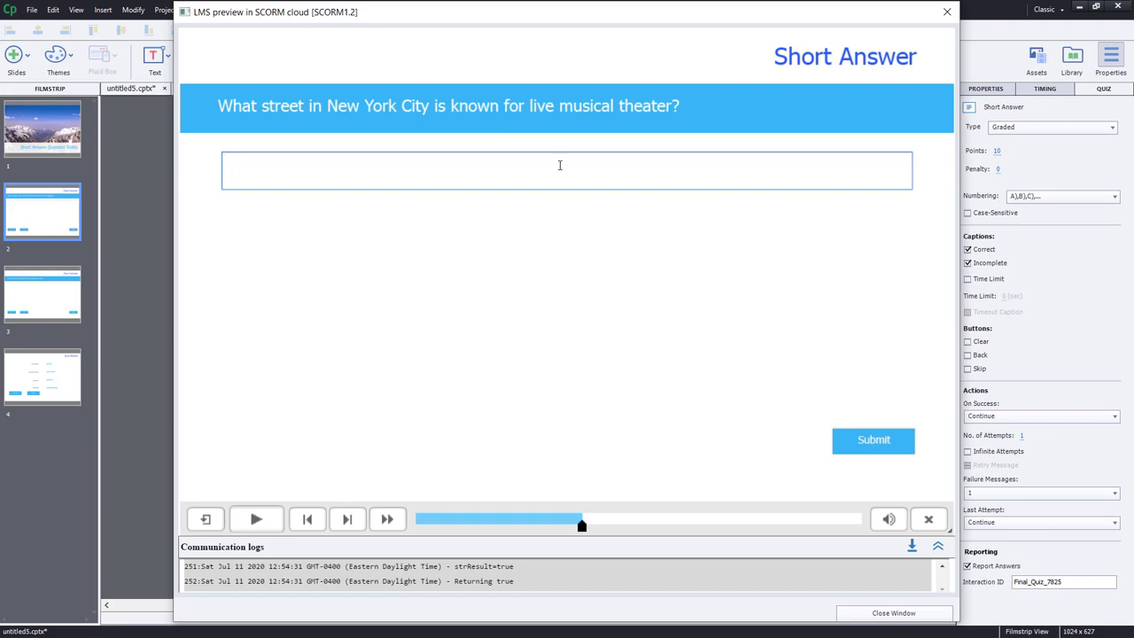
text(broadway)
click(860, 441)
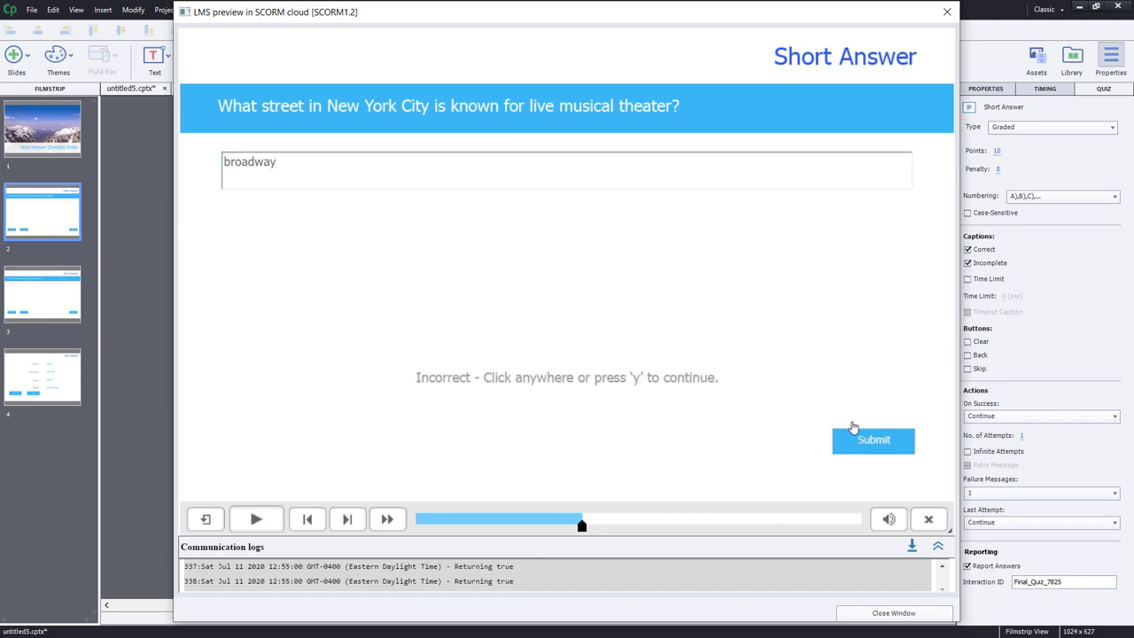
Continue to the survey question in the preview and submit "Great course." as the answer
click(730, 419)
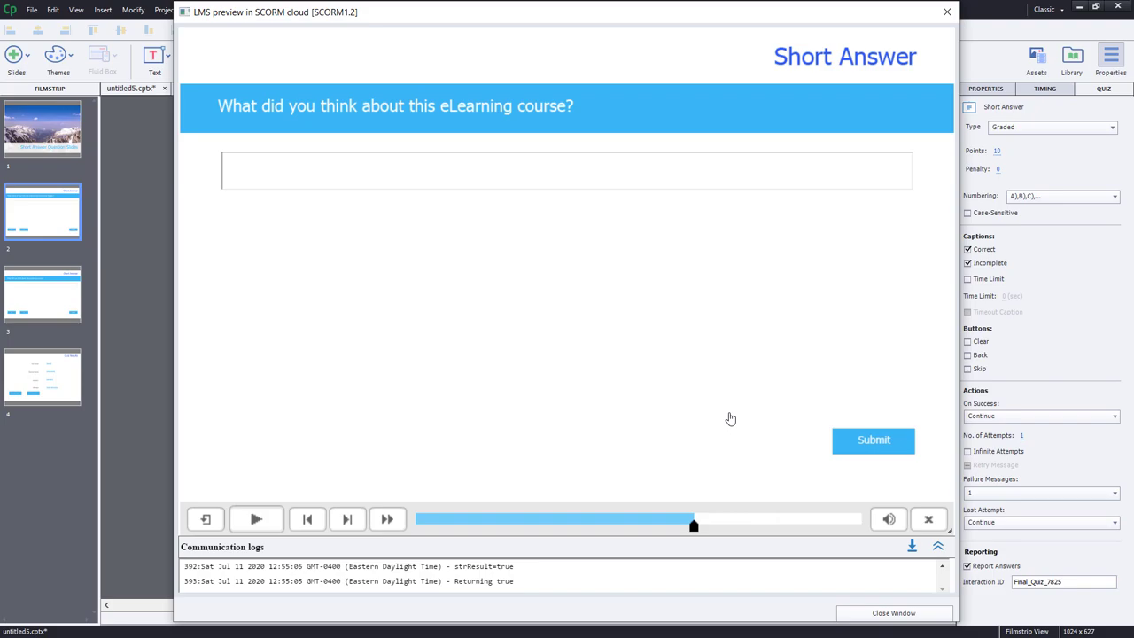
click(459, 169)
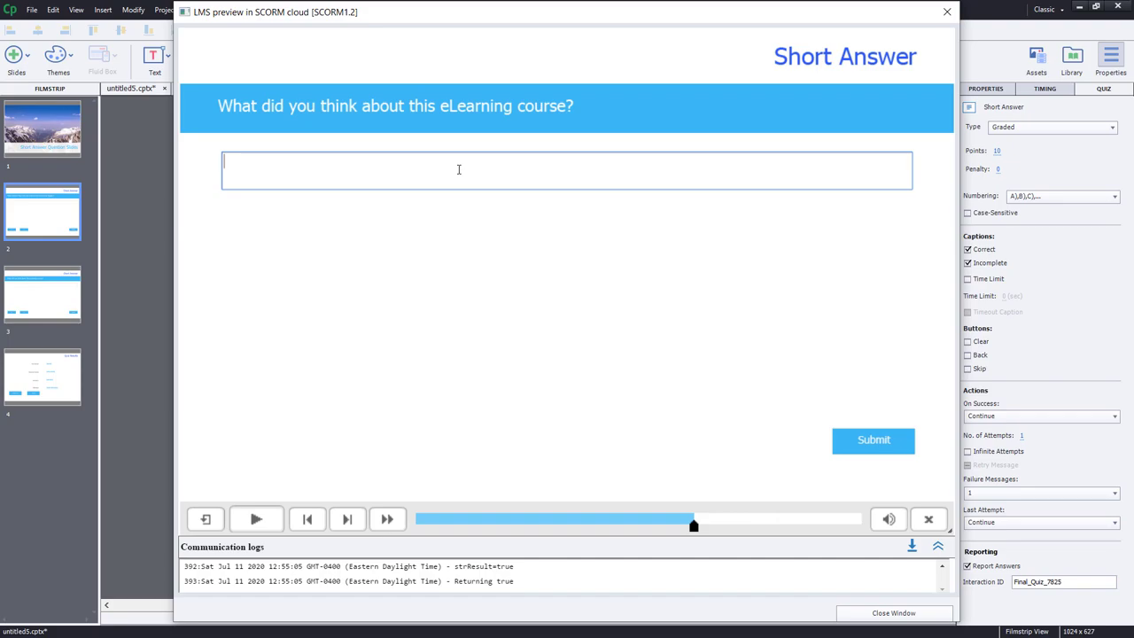
text(Great course.)
click(889, 450)
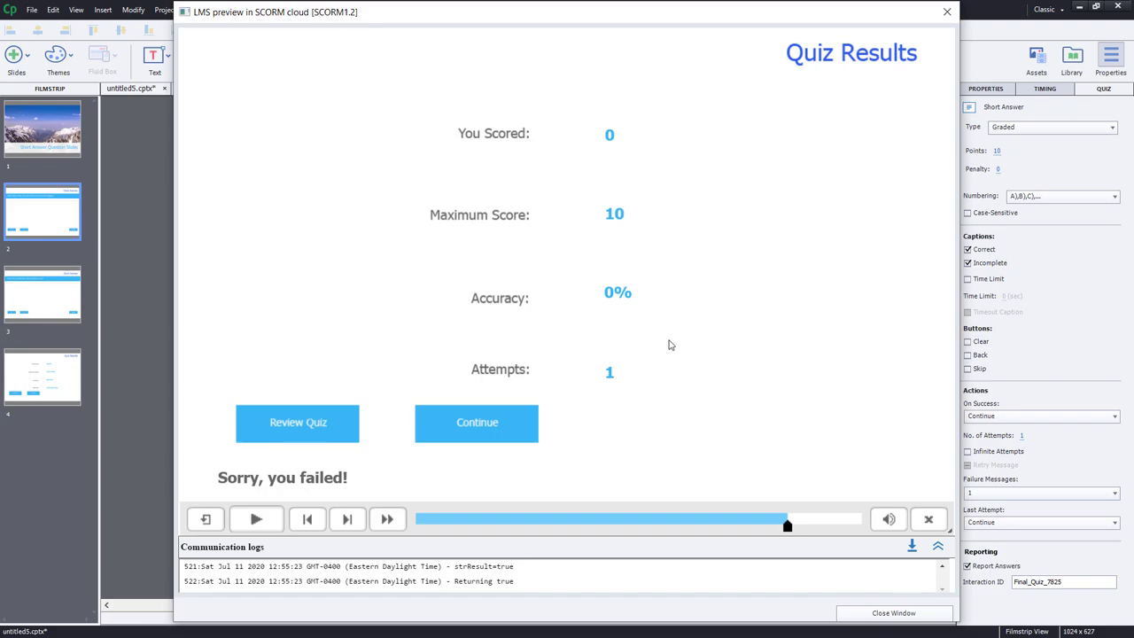
Exit the preview, get its results and examine the interaction IDs and learner responses reported for both questions
click(931, 520)
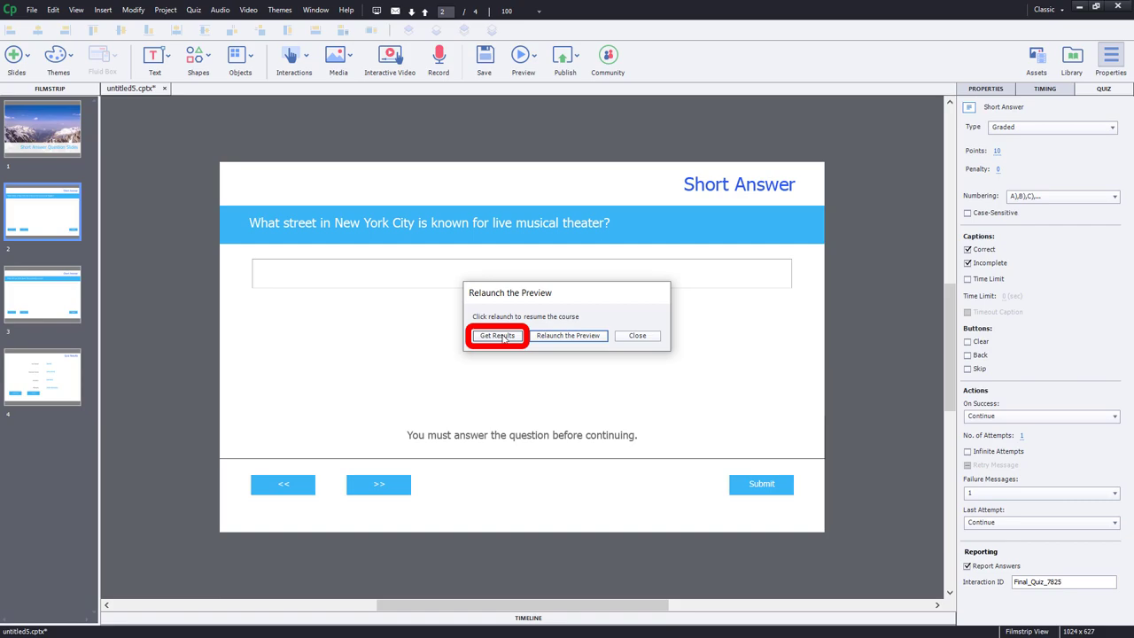
click(498, 336)
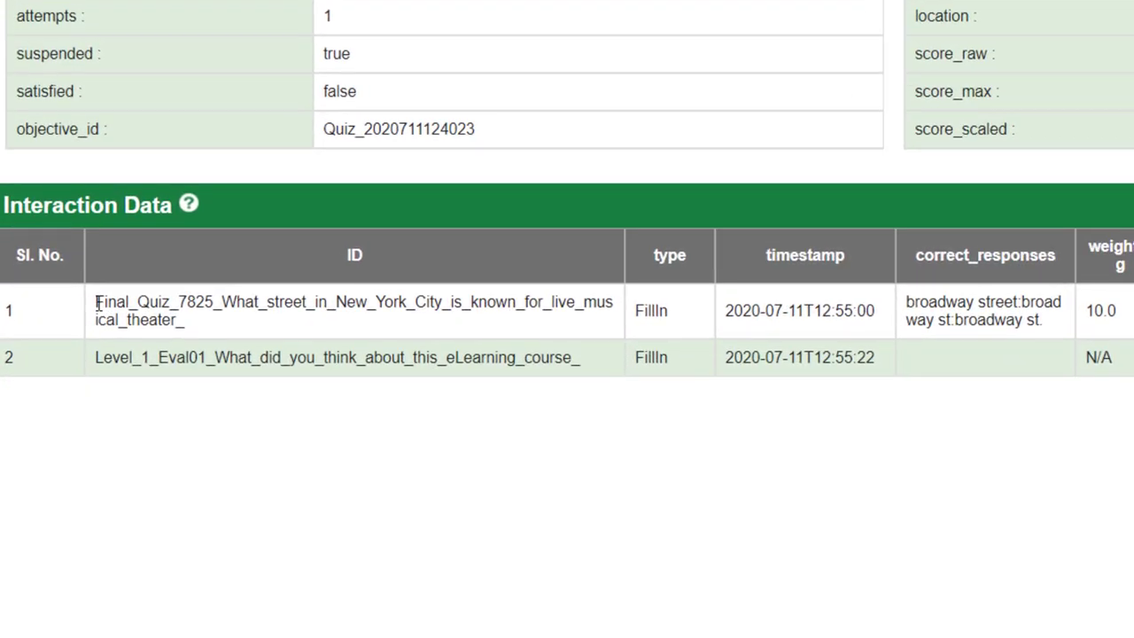
drag(64, 425, 74, 426)
drag(115, 303, 271, 328)
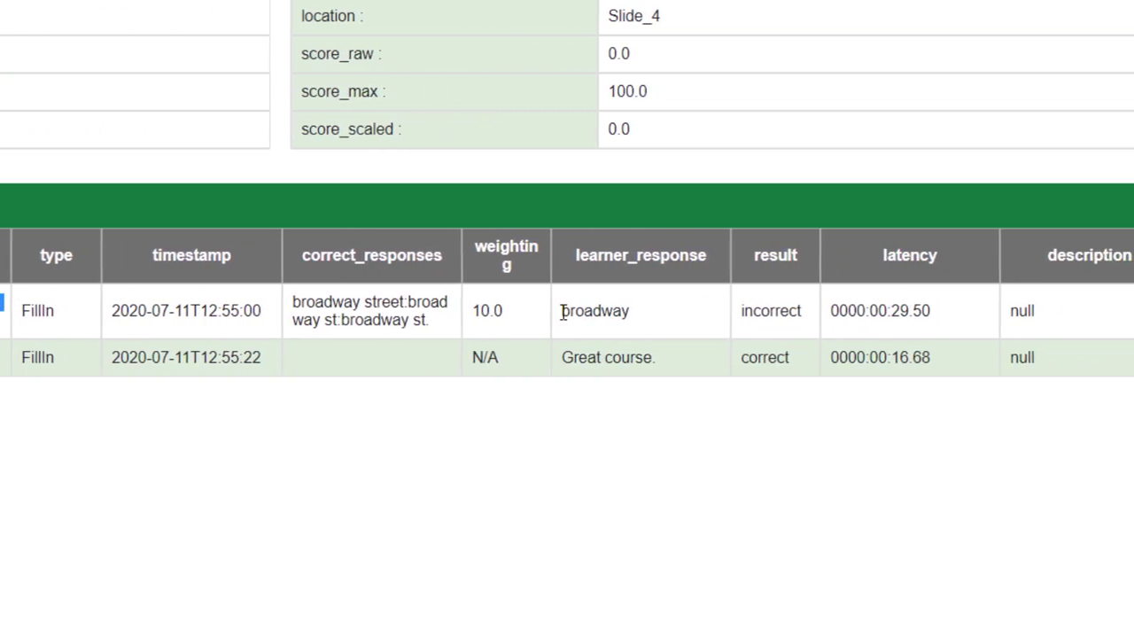
drag(941, 311, 1001, 311)
drag(581, 311, 629, 319)
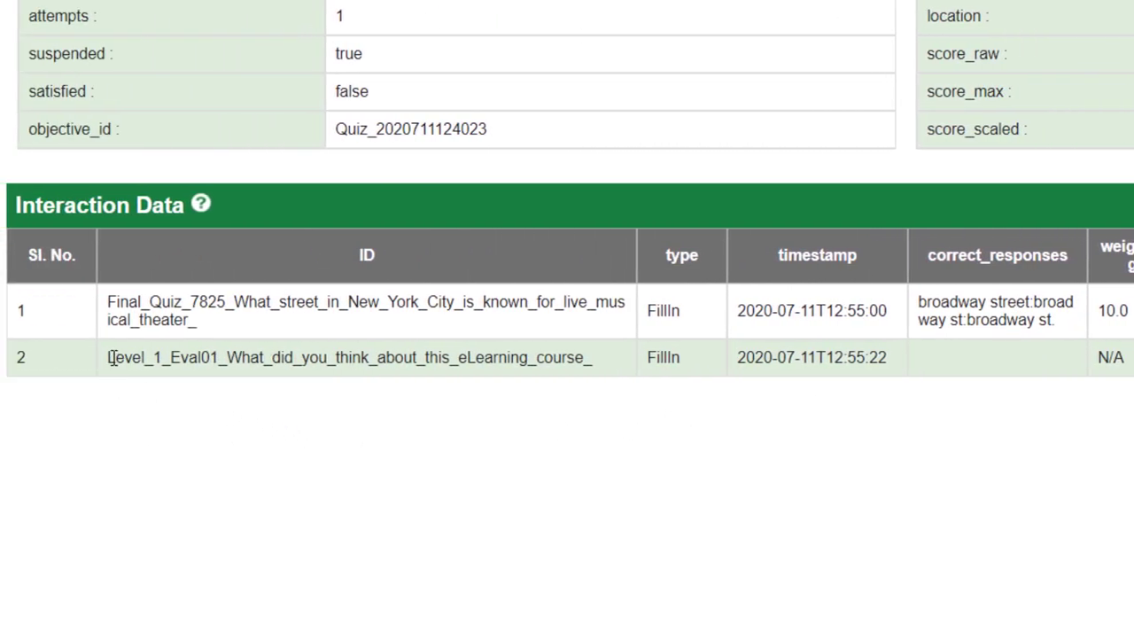
drag(109, 357, 218, 357)
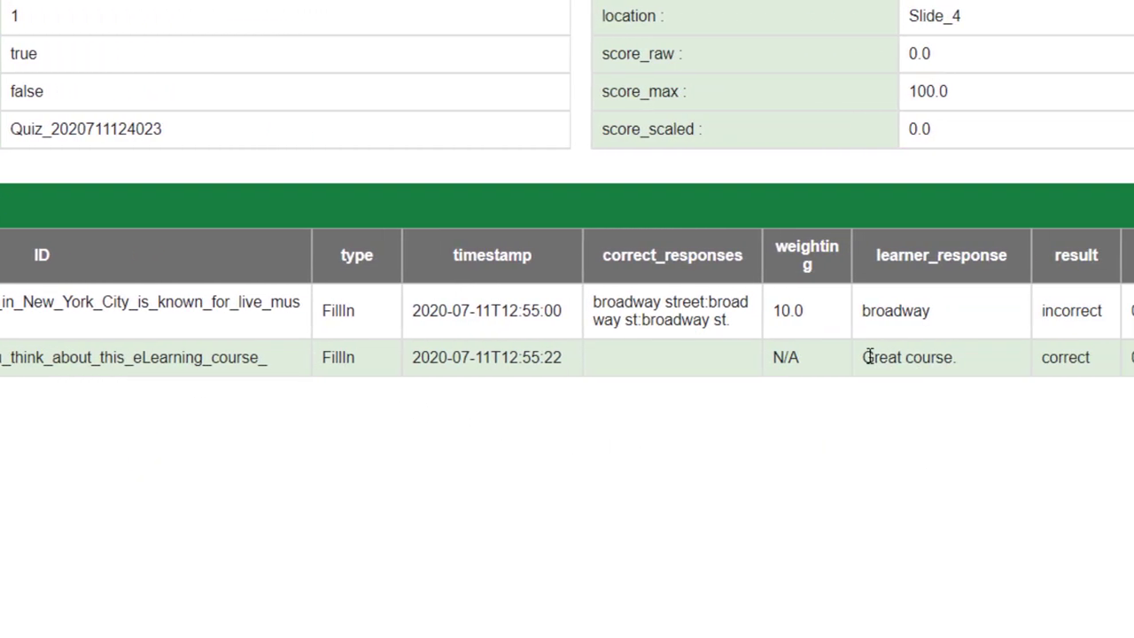
drag(718, 357, 811, 358)
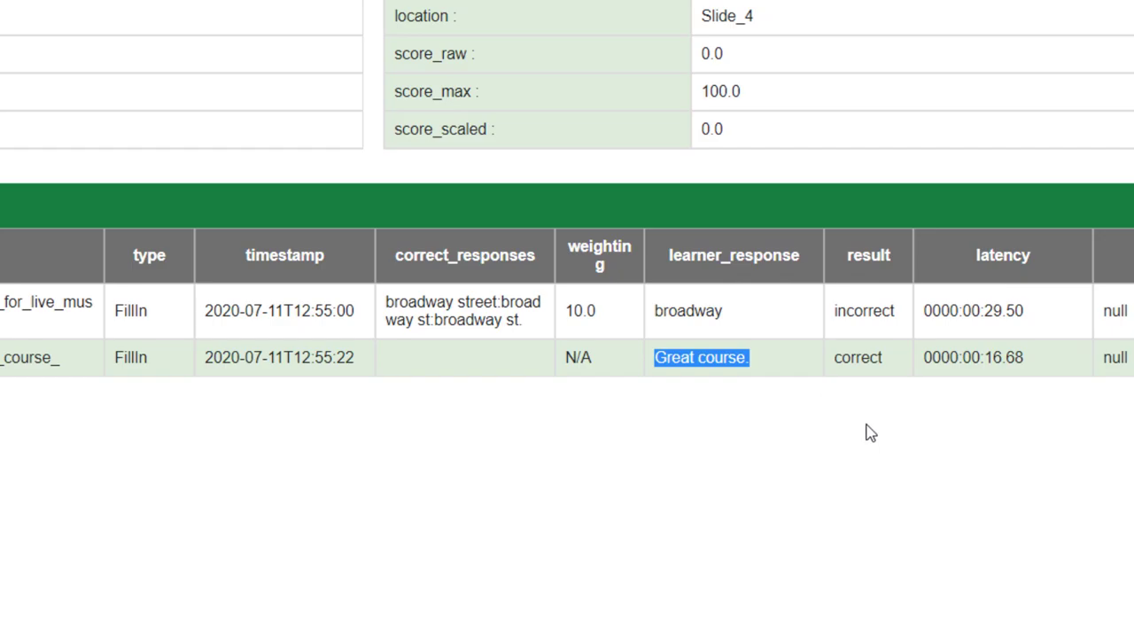